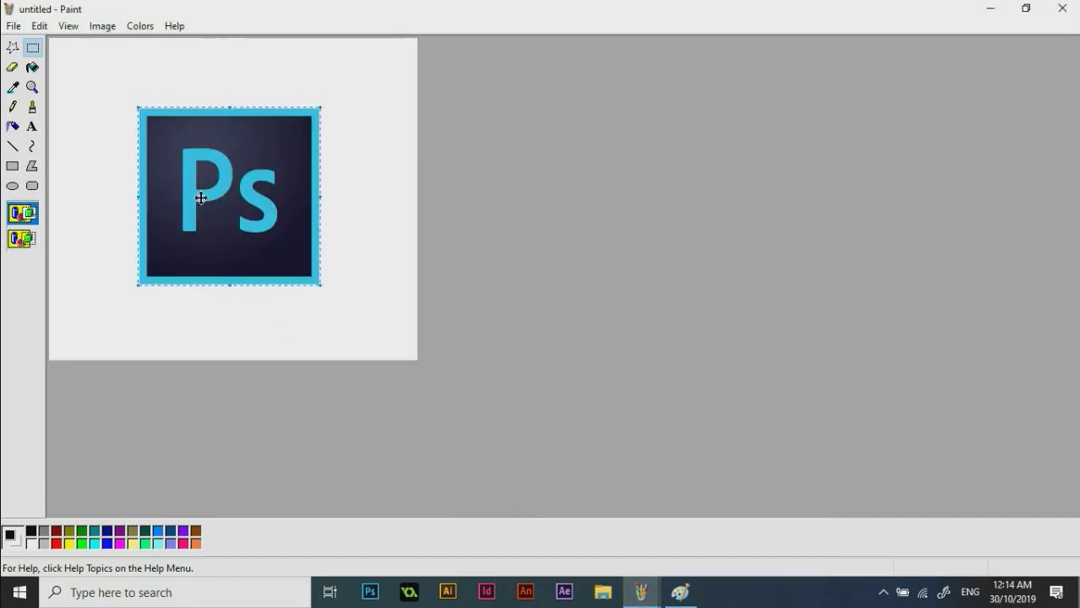
Step: Cross out the Photoshop logo with two thick red brush strokes forming a large X
left_click(33, 108)
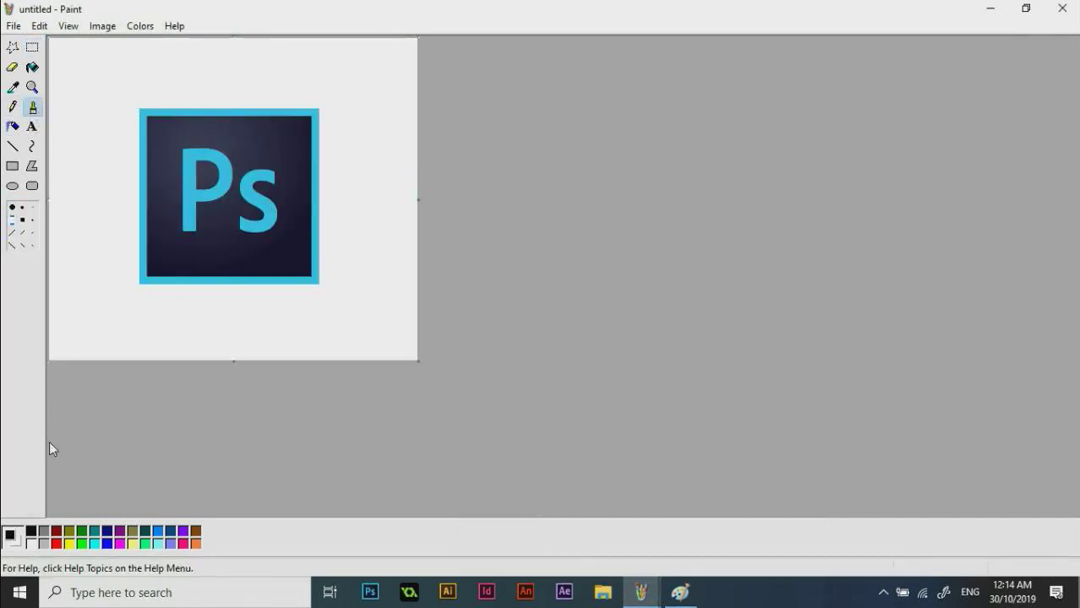
left_click(56, 544)
left_click_drag(110, 99, 296, 302)
left_click_drag(335, 112, 93, 299)
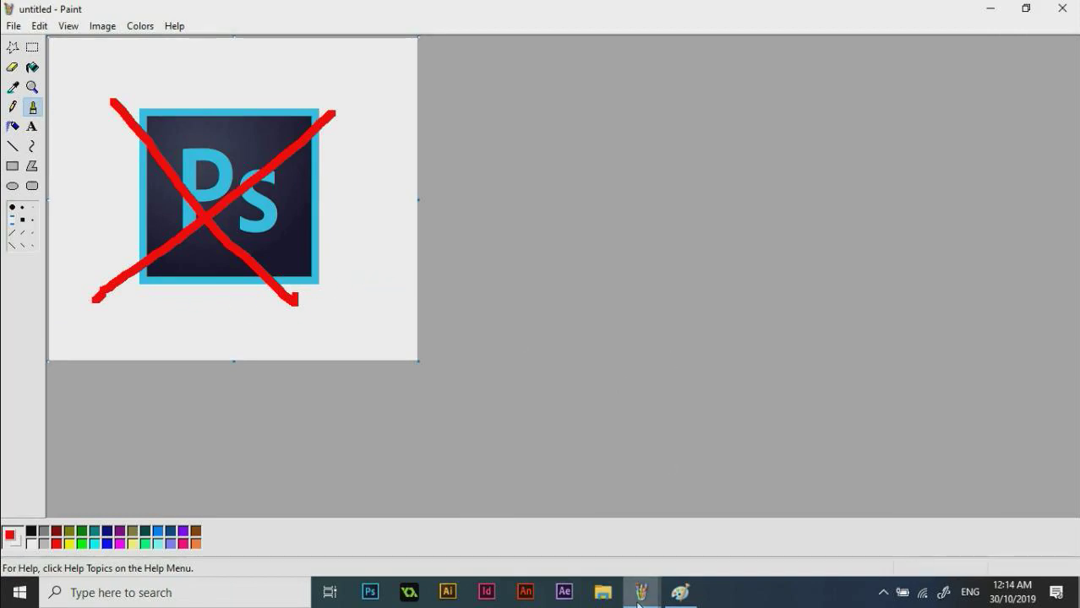
Step: Switch to the newer Paint version and examine its drawing tools and its view options
mouse_move(642, 591)
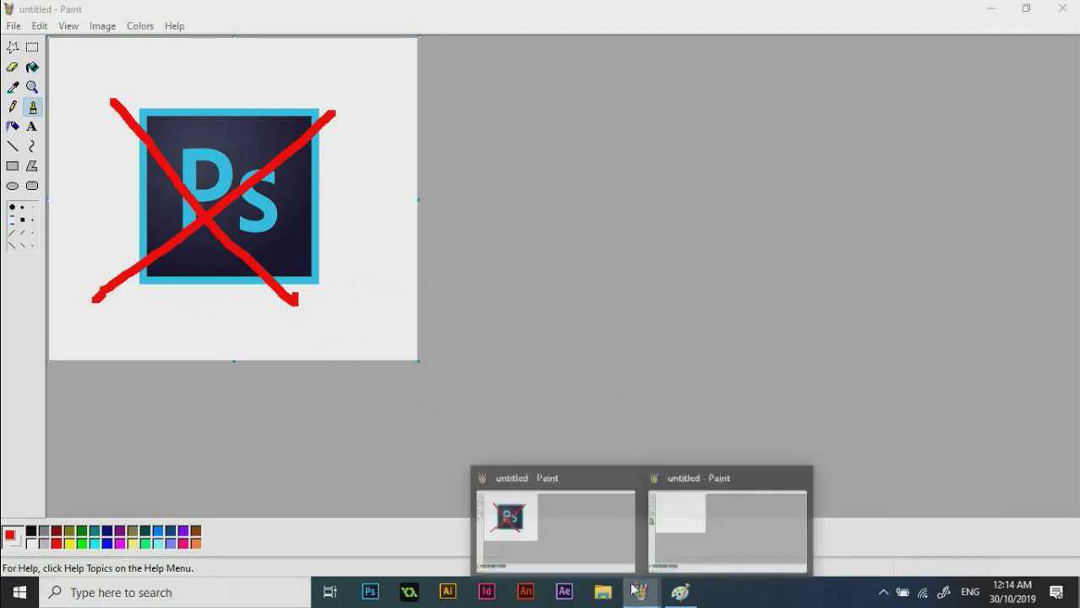
left_click(716, 516)
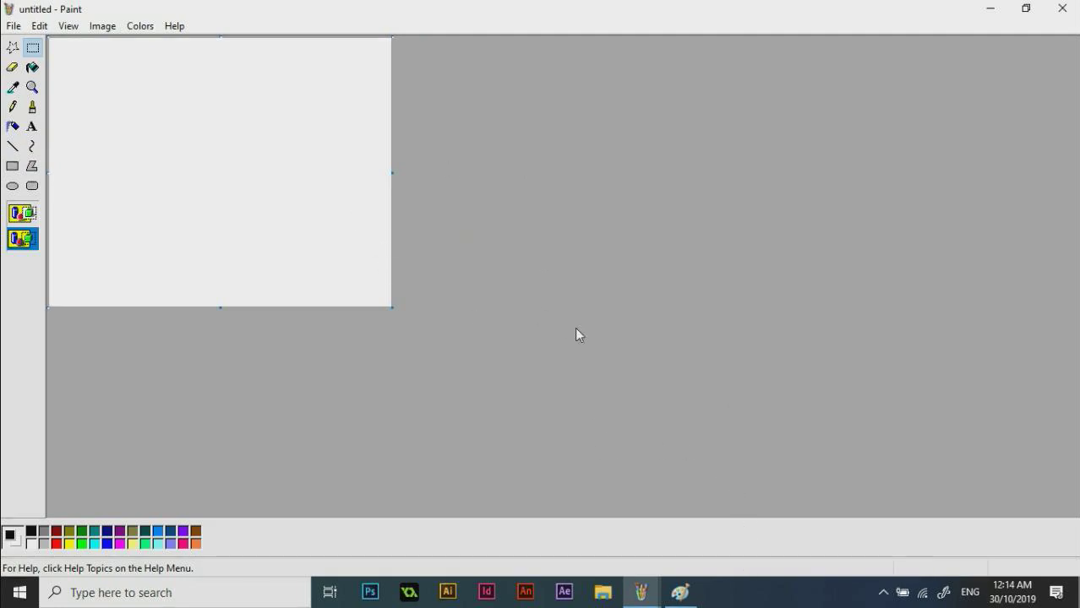
left_click(680, 591)
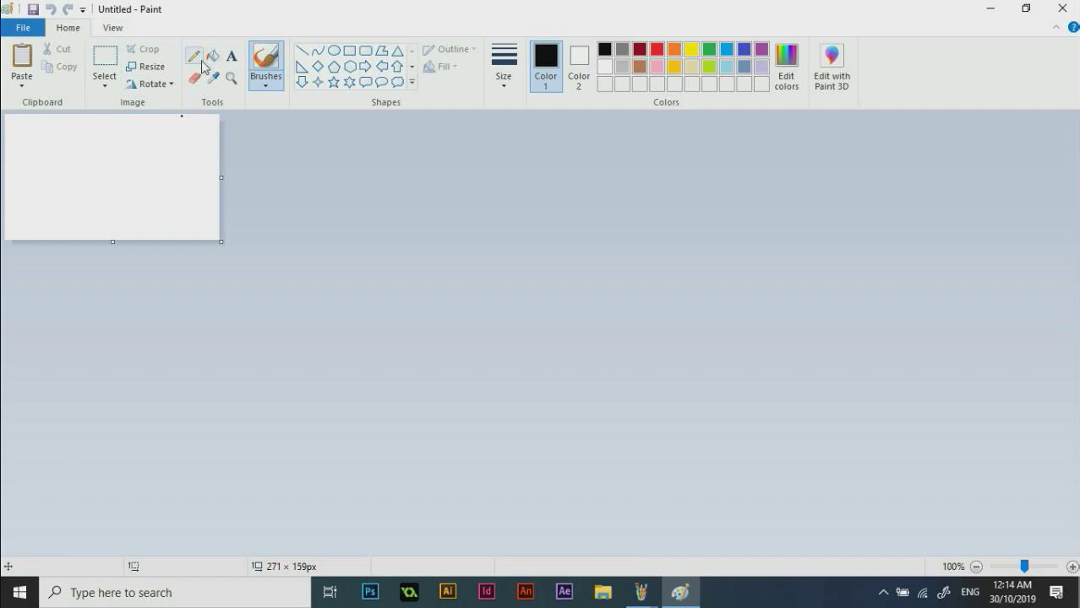
left_click(118, 30)
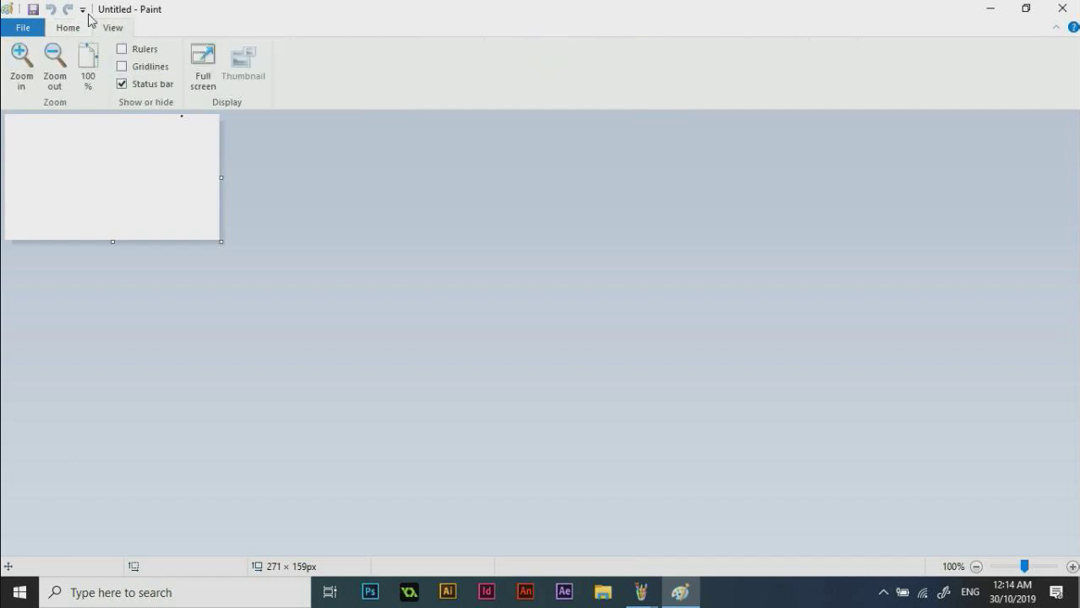
left_click(66, 28)
left_click(114, 30)
left_click(87, 32)
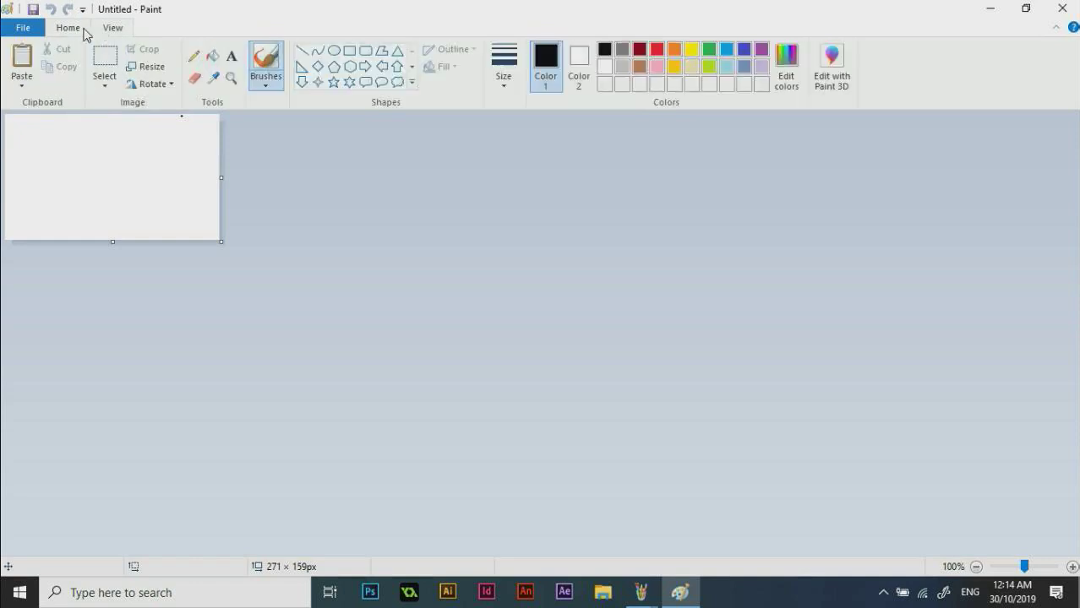
left_click(114, 30)
left_click(89, 32)
left_click(117, 30)
left_click(87, 32)
left_click(115, 30)
left_click(82, 32)
left_click(99, 29)
Step: Scribble a black freehand shape on the canvas at 600% zoom and close the newer Paint without saving it
left_click(22, 58)
left_click(22, 57)
left_click(22, 57)
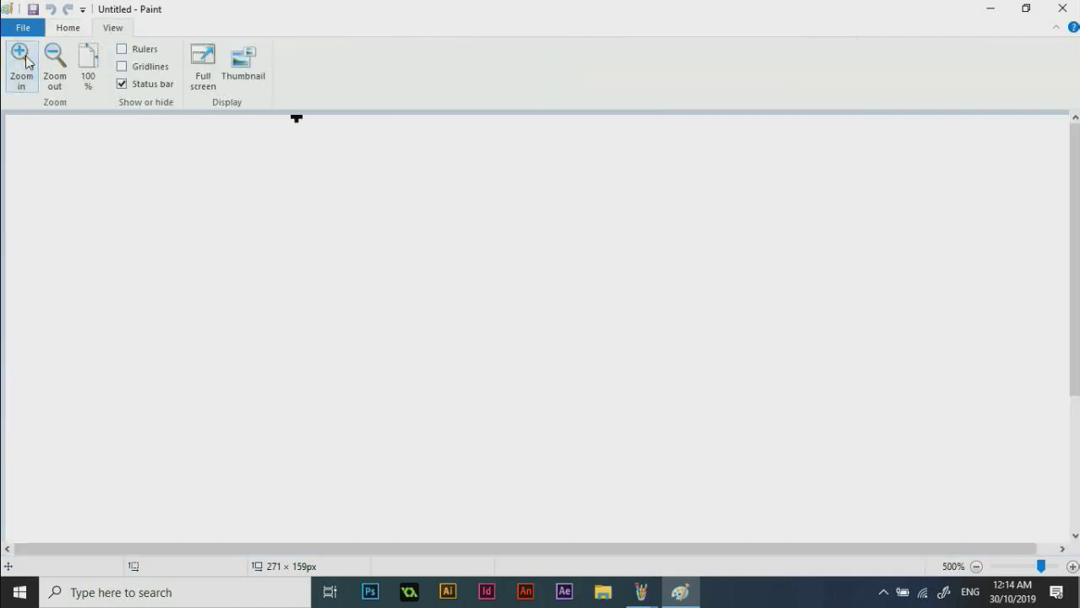
left_click(22, 58)
left_click(22, 58)
left_click(68, 27)
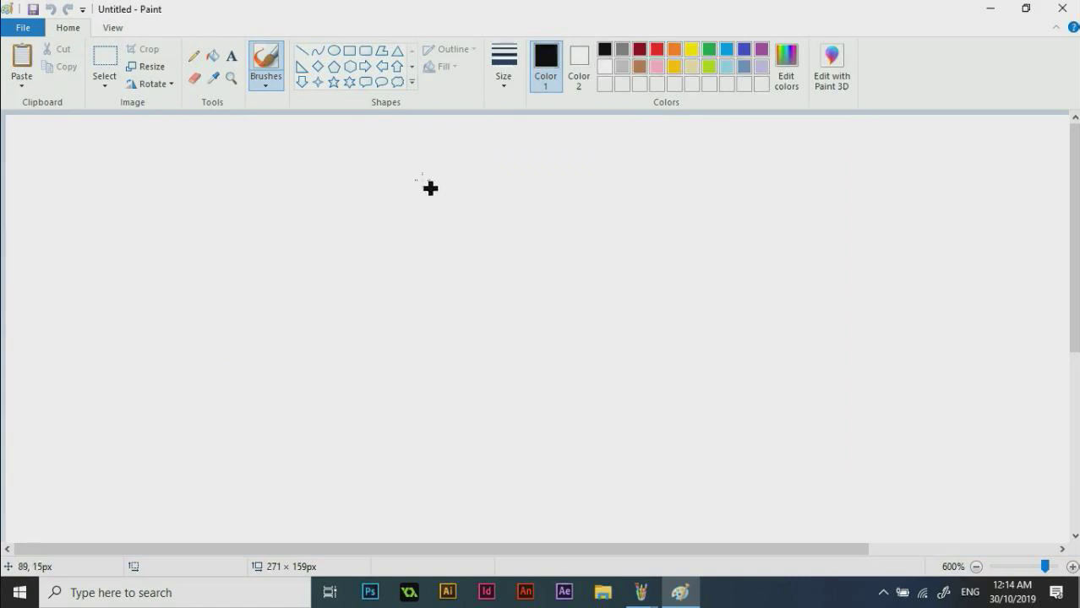
mouse_move(412, 198)
left_mouse_down()
mouse_move(488, 194)
mouse_move(587, 297)
mouse_move(560, 297)
mouse_move(755, 347)
mouse_move(811, 287)
mouse_move(578, 191)
left_mouse_up()
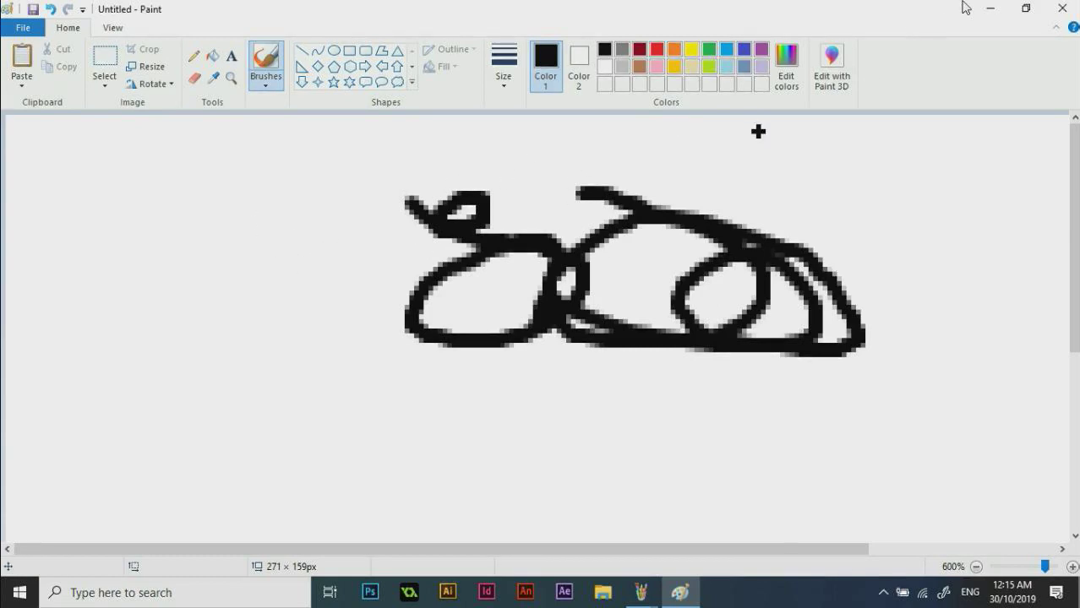
left_click(1063, 8)
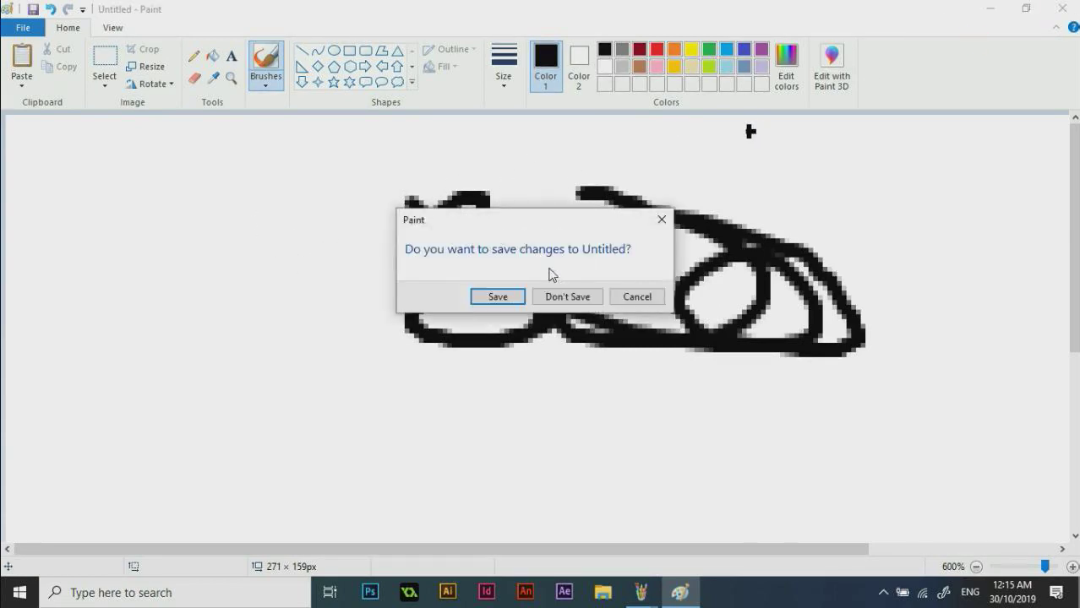
left_click(552, 304)
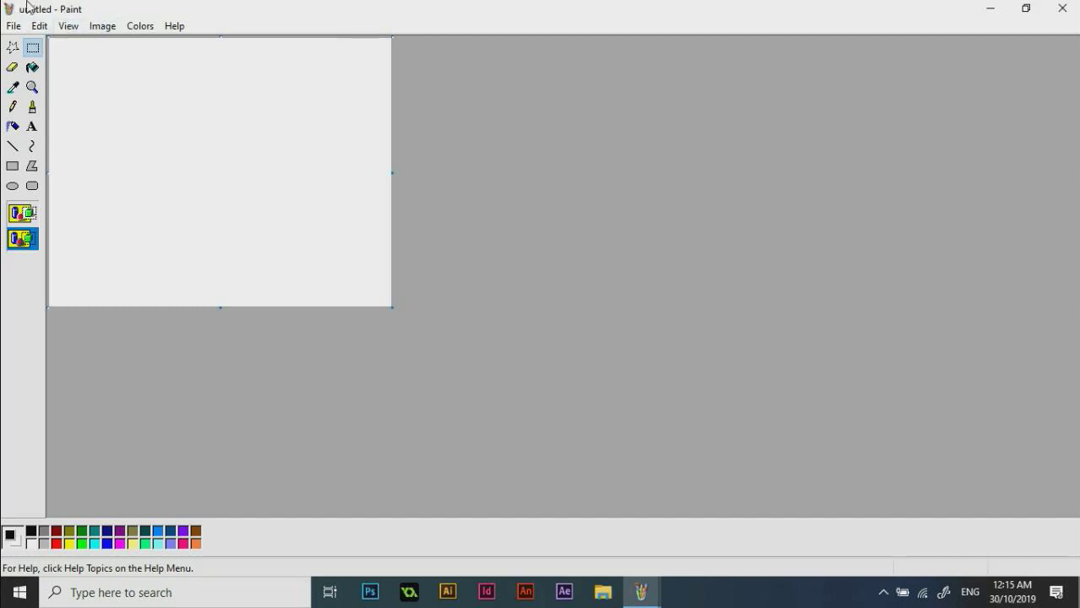
Step: Magnify the blank canvas in classic Paint and show the pixel grid over it
left_click(32, 88)
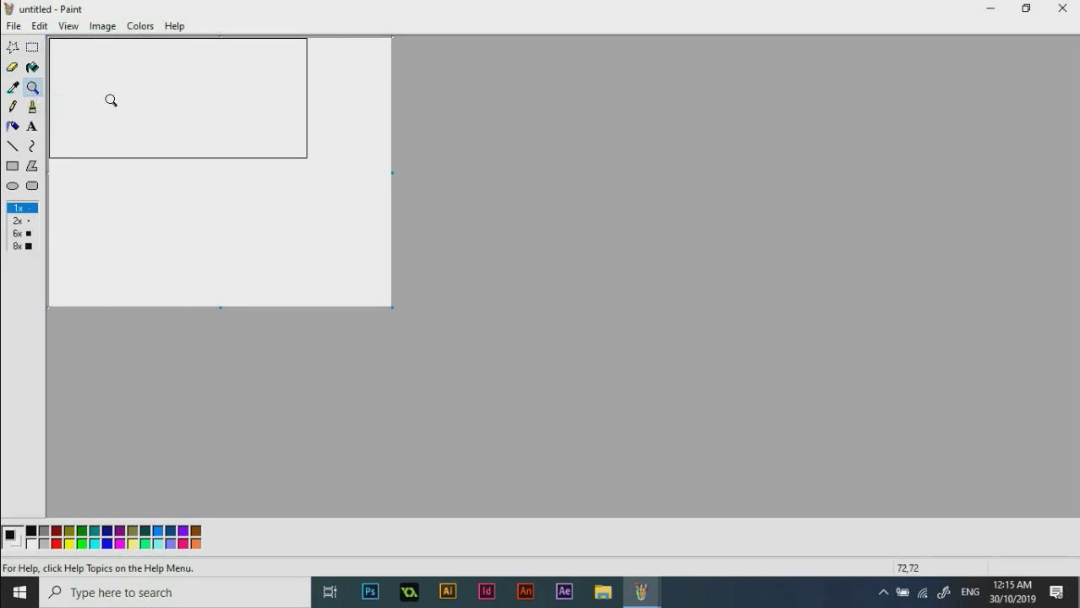
left_click(119, 105)
left_click(61, 27)
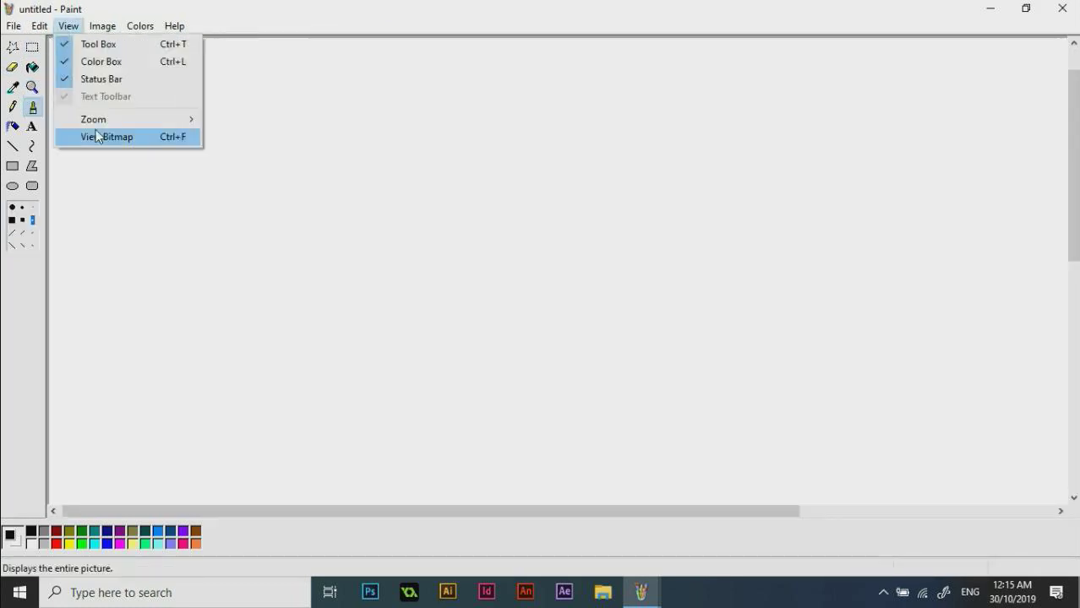
mouse_move(68, 123)
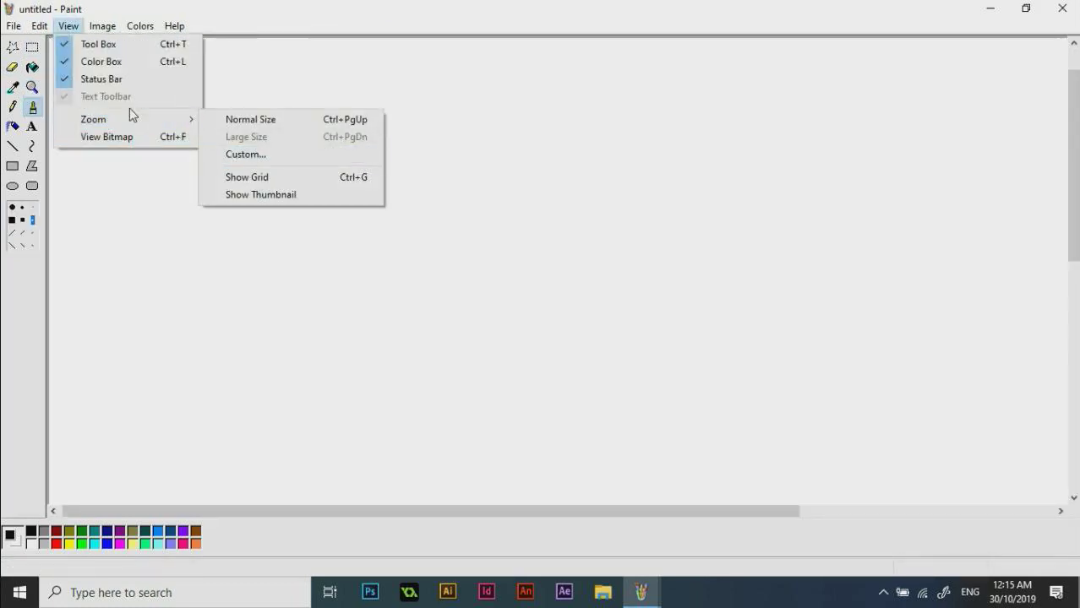
left_click(230, 180)
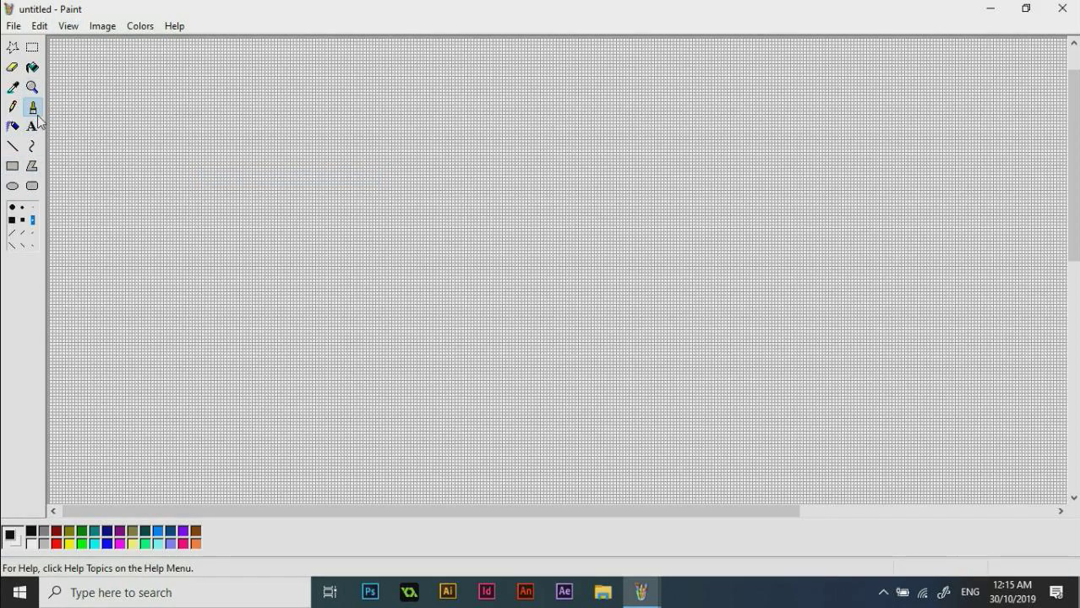
Step: Hide the pixel grid on the magnified canvas
left_click(102, 28)
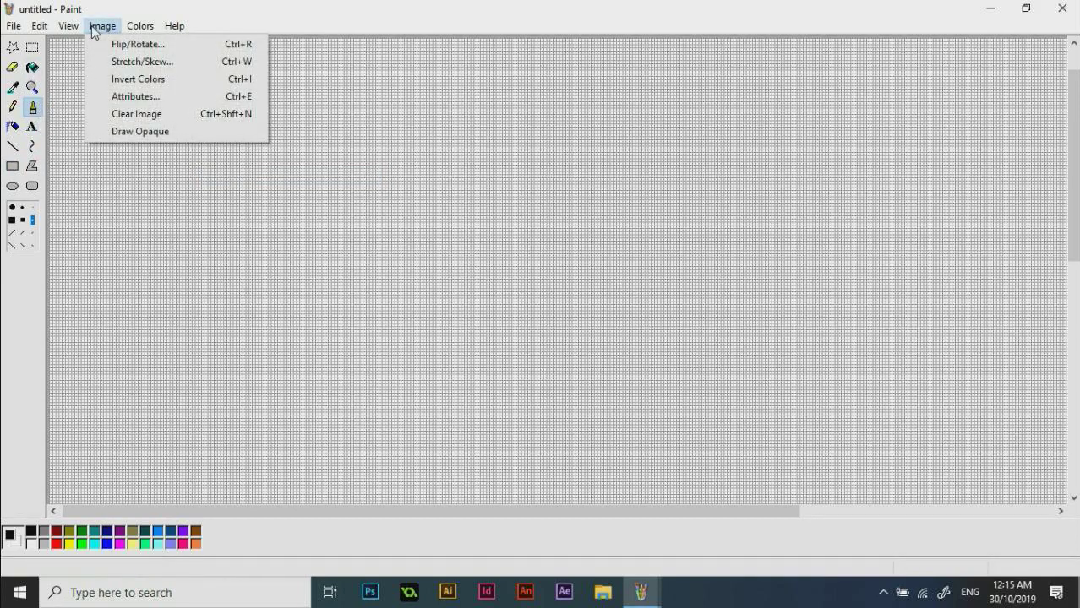
mouse_move(73, 16)
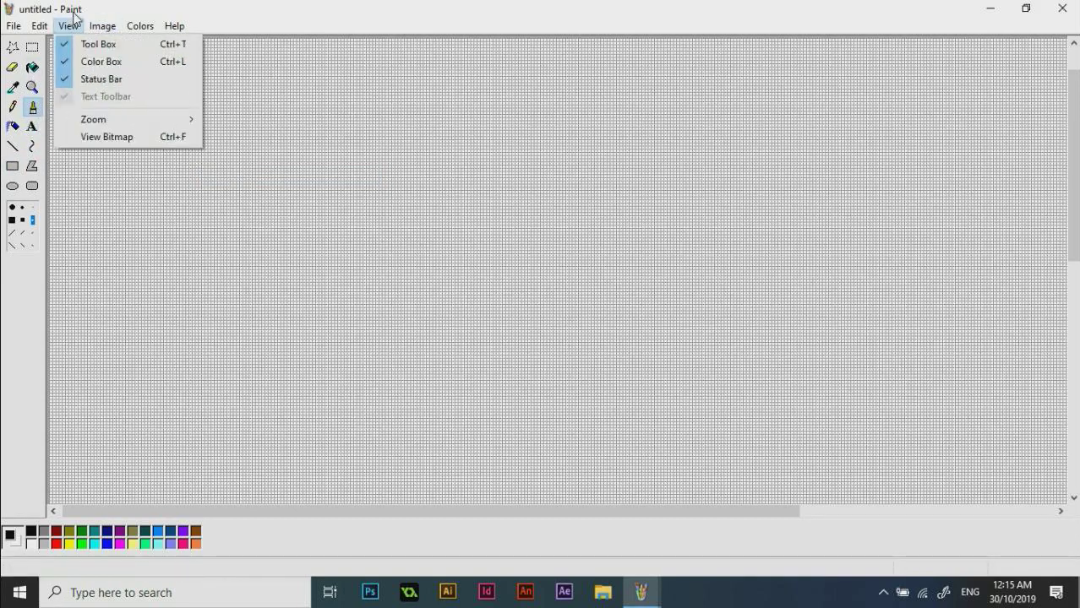
left_click(85, 121)
left_click(248, 179)
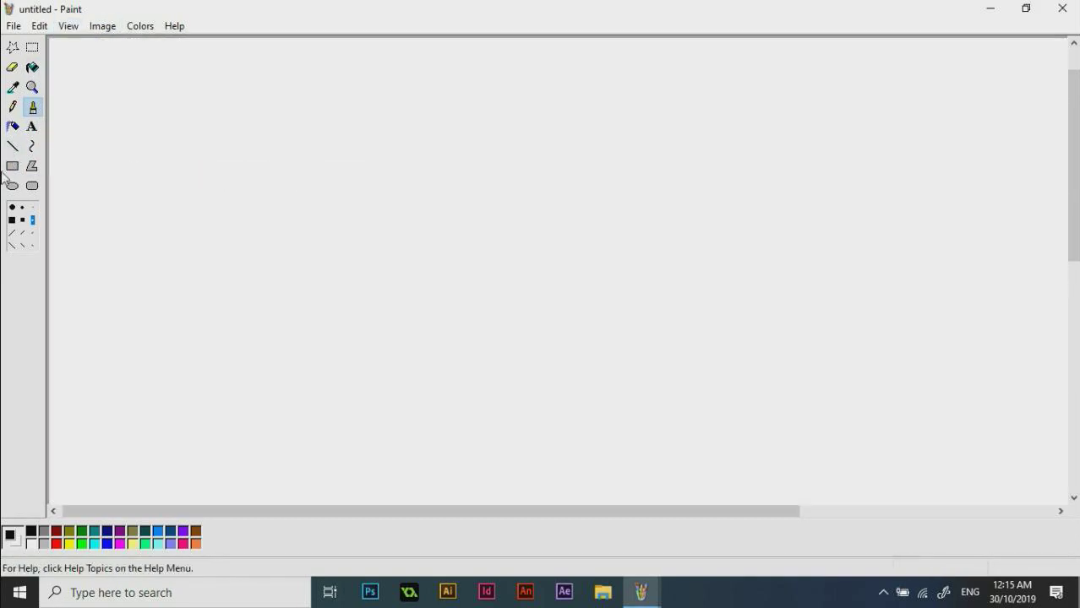
Step: Draw a small black C-shaped arc block by block with the smallest square brush at 6x zoom
left_click(35, 85)
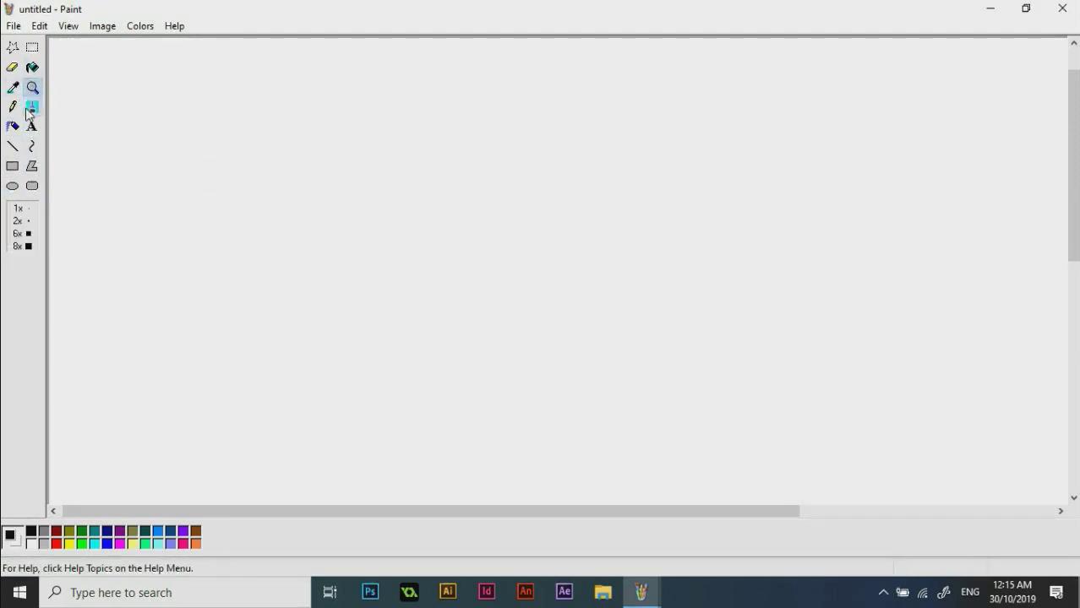
left_click(29, 241)
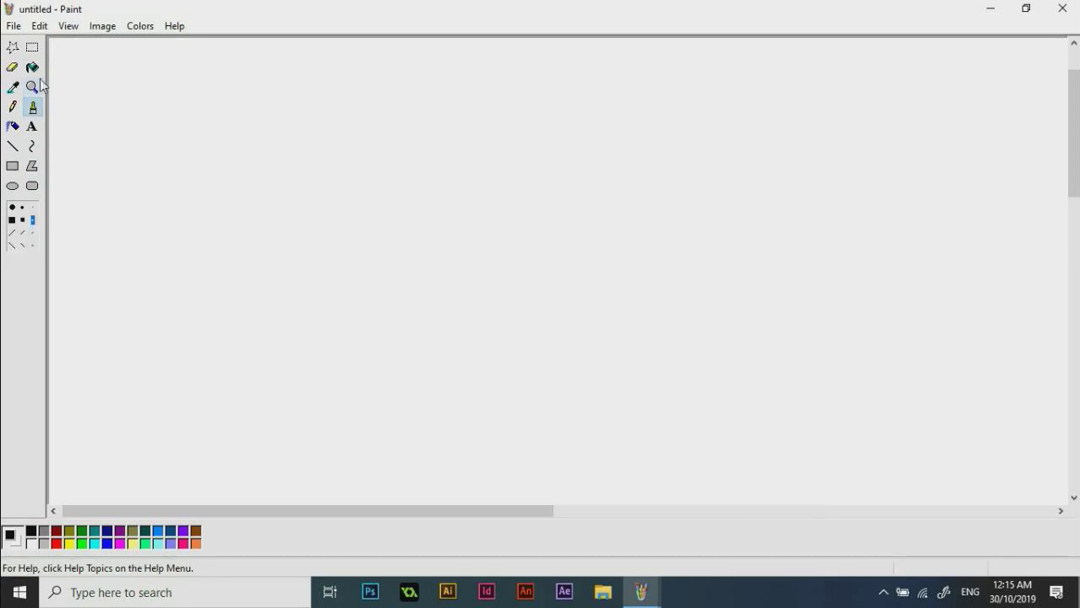
left_click(33, 220)
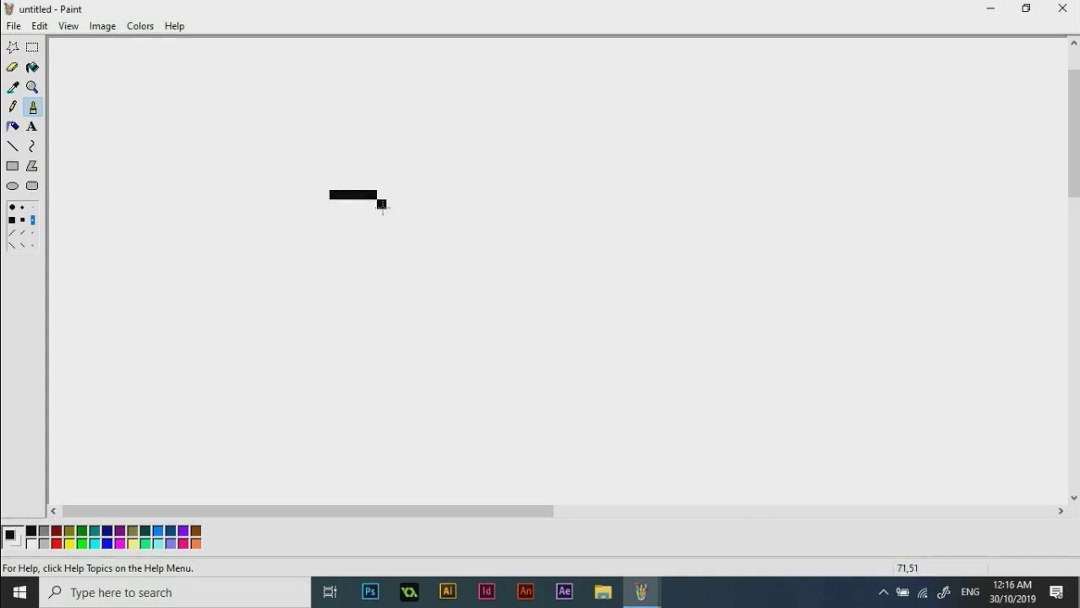
left_click(382, 204)
left_click(314, 214)
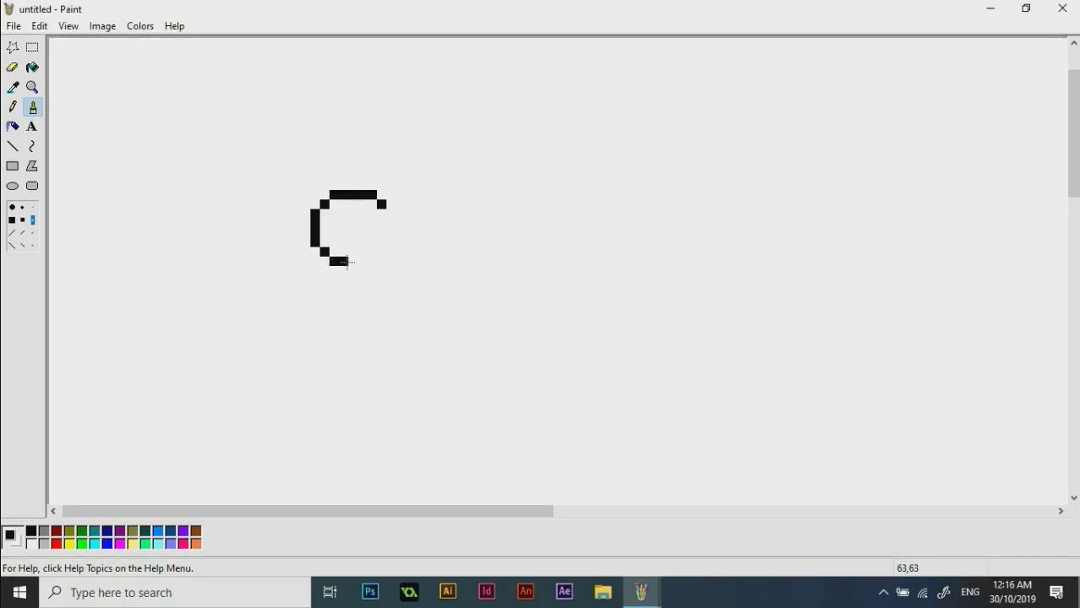
left_click(33, 87)
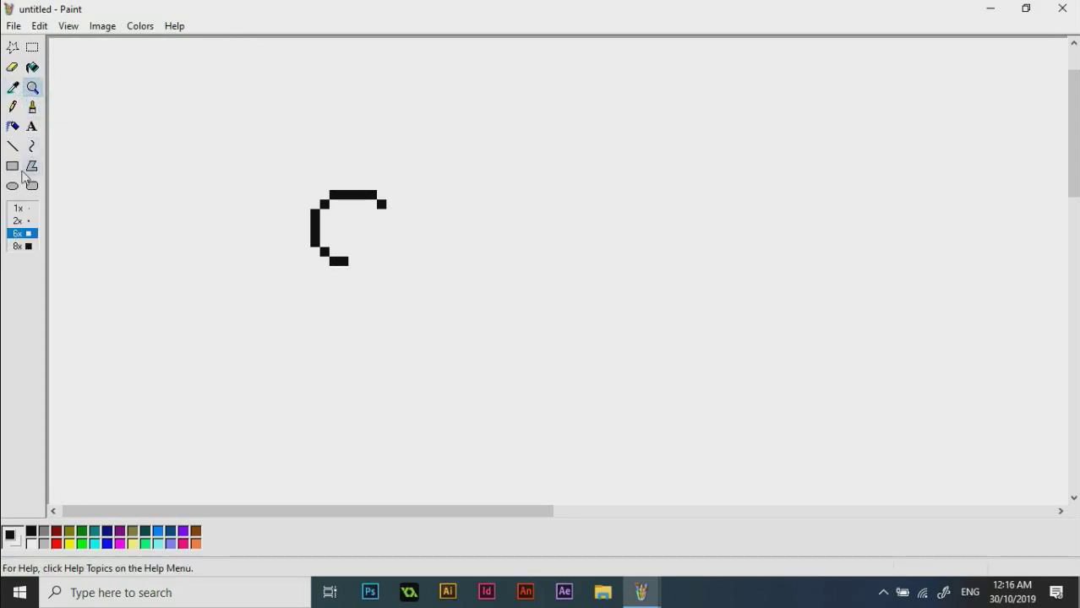
left_click(26, 222)
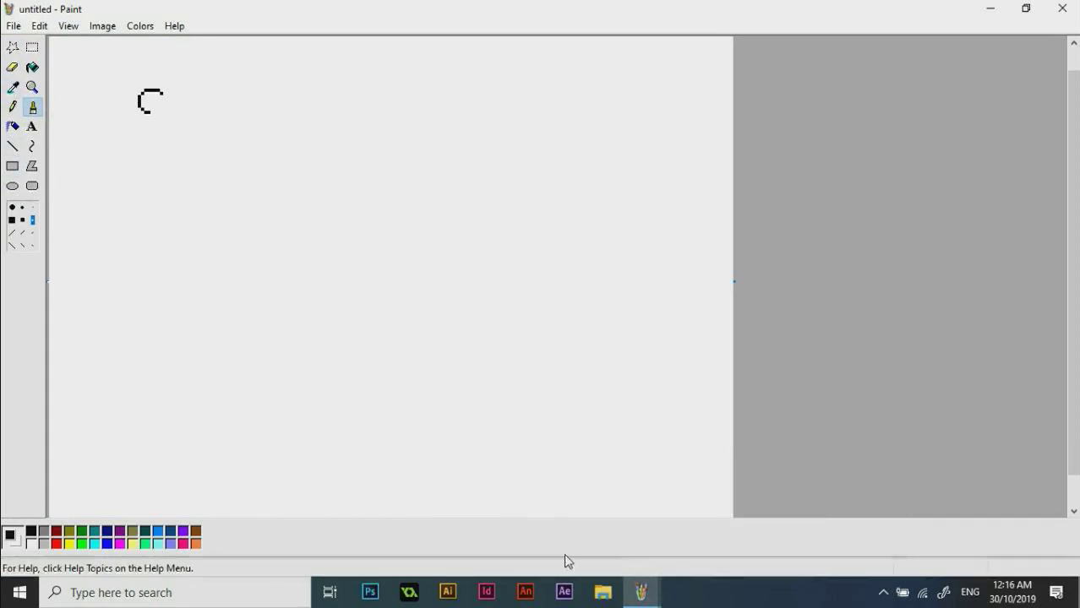
Step: Add two more brush strokes across the Photoshop logo in the other Paint window and return to the C-shaped drawing
mouse_move(636, 600)
left_click(535, 525)
left_click_drag(76, 180, 350, 211)
mouse_move(274, 95)
left_mouse_down()
mouse_move(175, 320)
mouse_move(150, 403)
left_mouse_up()
left_click(633, 591)
left_click(684, 486)
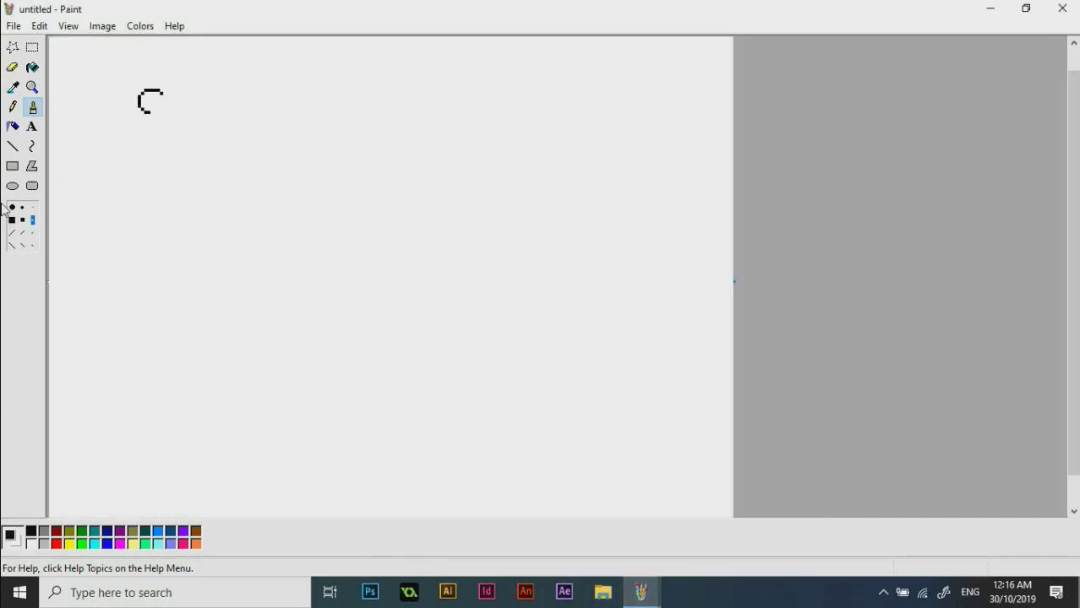
Step: Try moving a rectangular selection of the C-shaped arc further down the canvas, and undo the move
left_click(33, 47)
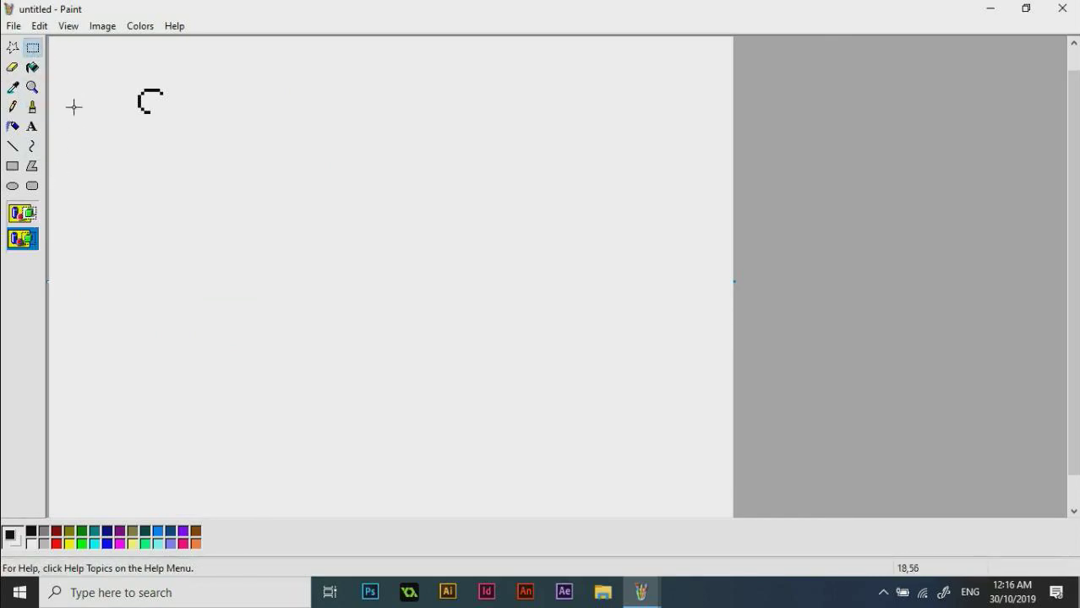
left_click_drag(107, 62, 185, 121)
mouse_move(140, 95)
left_mouse_down()
mouse_move(301, 169)
mouse_move(374, 272)
mouse_move(319, 142)
mouse_move(401, 402)
mouse_move(198, 319)
mouse_move(362, 309)
mouse_move(166, 206)
mouse_move(517, 305)
mouse_move(310, 303)
mouse_move(187, 93)
mouse_move(395, 359)
mouse_move(58, 262)
left_mouse_up()
key("ctrl+z")
left_click_drag(265, 236, 349, 272)
Step: Scribble a thick dark red freehand shape below the C-shaped arc with the brush
left_click(32, 107)
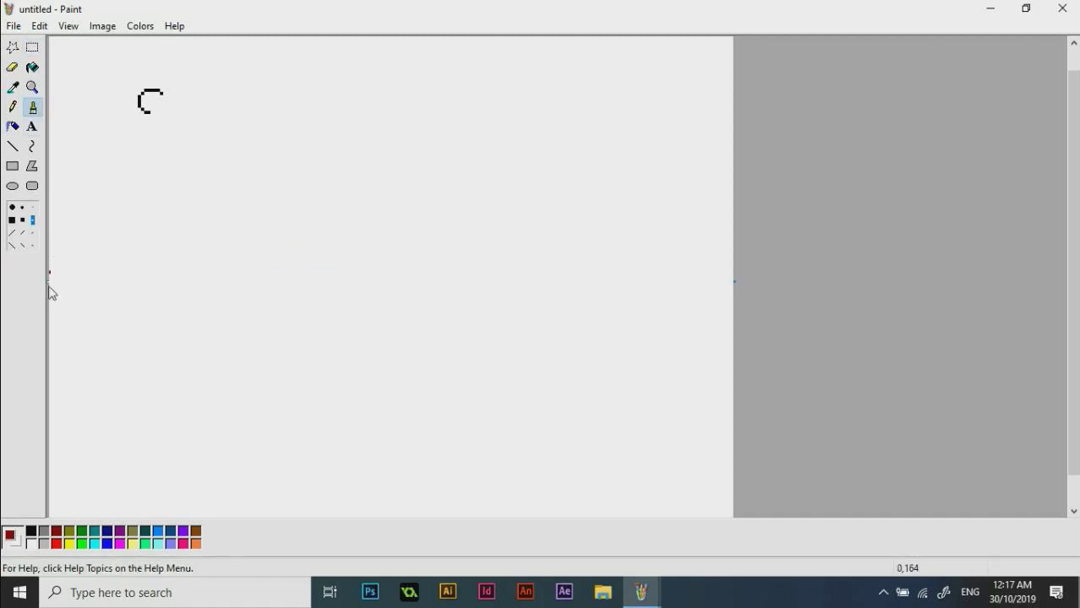
mouse_move(379, 288)
left_mouse_down()
mouse_move(91, 325)
mouse_move(249, 254)
mouse_move(228, 224)
left_mouse_up()
Step: Select the C-shaped arc and smear a trail of copies over the dark red scribble with a transparent selection background
left_click(32, 47)
left_click_drag(89, 67, 205, 142)
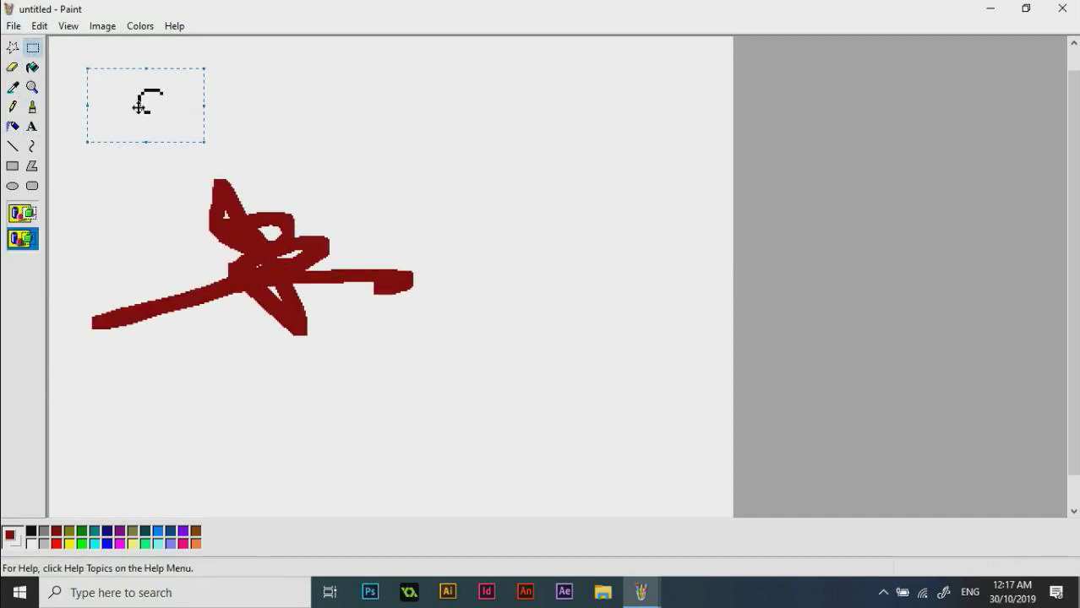
left_click(22, 213)
mouse_move(113, 137)
left_mouse_down()
mouse_move(210, 289)
mouse_move(361, 284)
mouse_move(82, 178)
mouse_move(147, 118)
mouse_move(207, 260)
mouse_move(140, 156)
mouse_move(138, 136)
mouse_move(182, 236)
mouse_move(154, 117)
mouse_move(258, 258)
mouse_move(329, 224)
mouse_move(475, 279)
mouse_move(349, 276)
mouse_move(363, 253)
mouse_move(450, 295)
mouse_move(355, 262)
left_mouse_up()
left_click(8, 242)
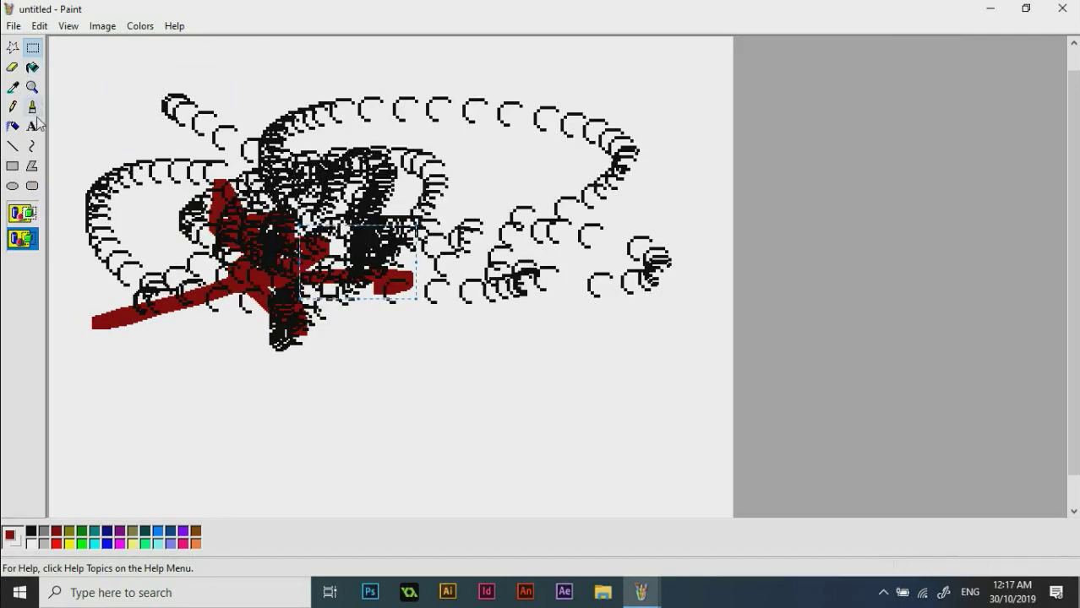
Step: Smear copies of a selection covering the whole drawing across the canvas, and delete everything on it
left_click_drag(61, 54, 726, 389)
mouse_move(302, 224)
left_mouse_down()
mouse_move(436, 374)
mouse_move(254, 8)
mouse_move(436, 34)
mouse_move(220, 354)
mouse_move(147, 5)
mouse_move(165, 194)
left_mouse_up()
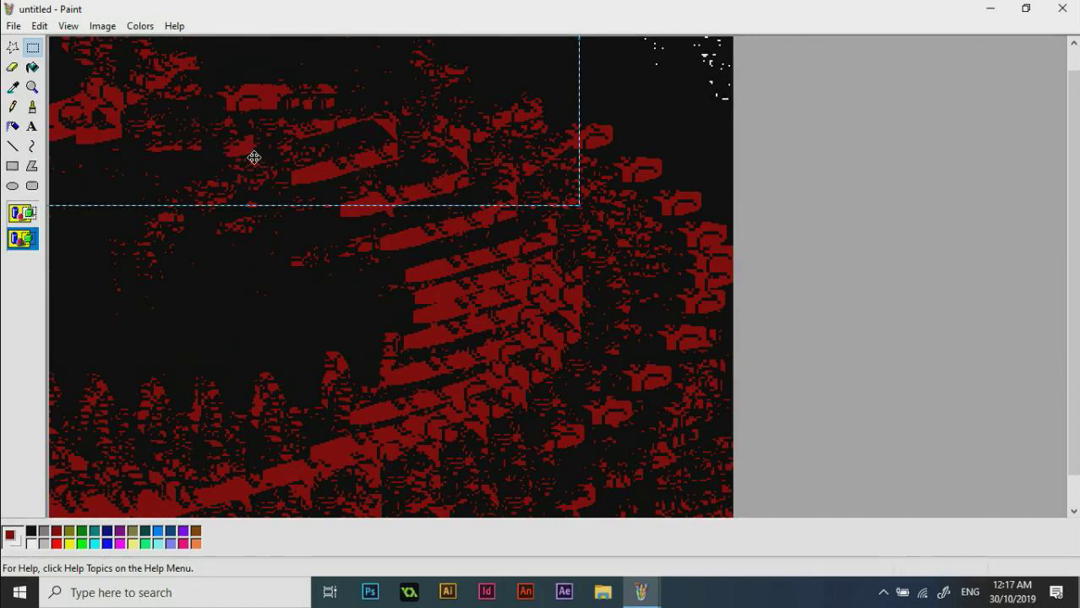
left_click(158, 254)
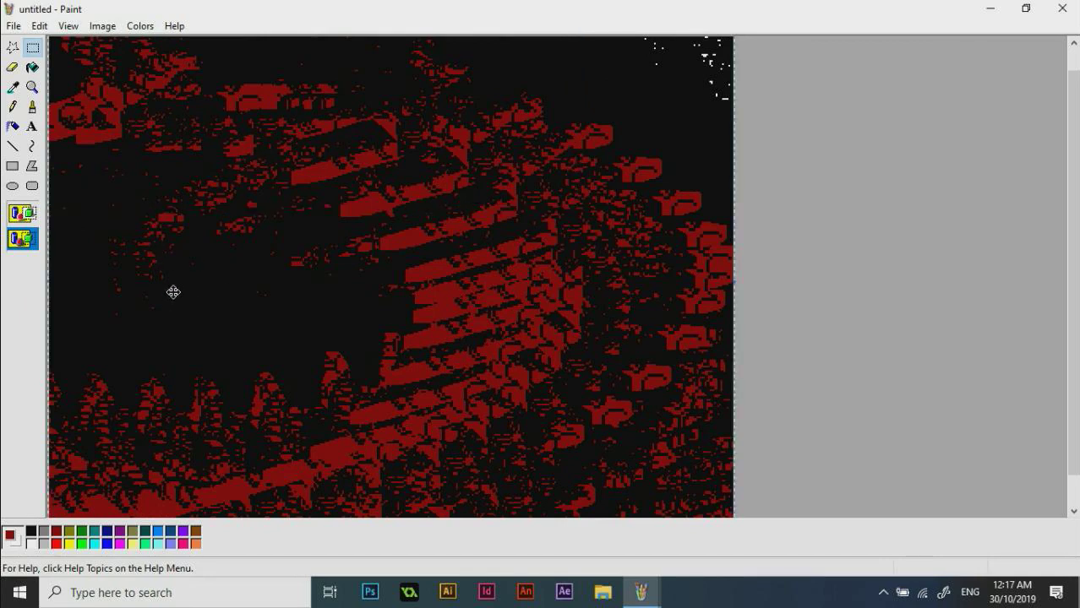
key("Delete")
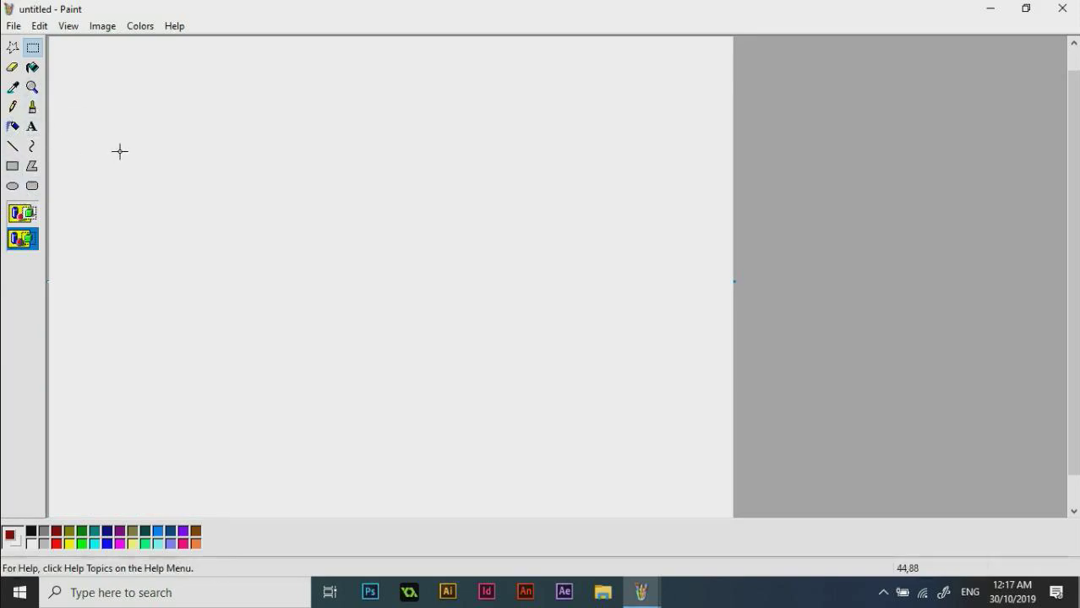
Step: Undo the deletion and the smeared copies back to the single C-shaped arc and dark red scribble
key("ctrl+z")
key("ctrl+z")
key("ctrl+z")
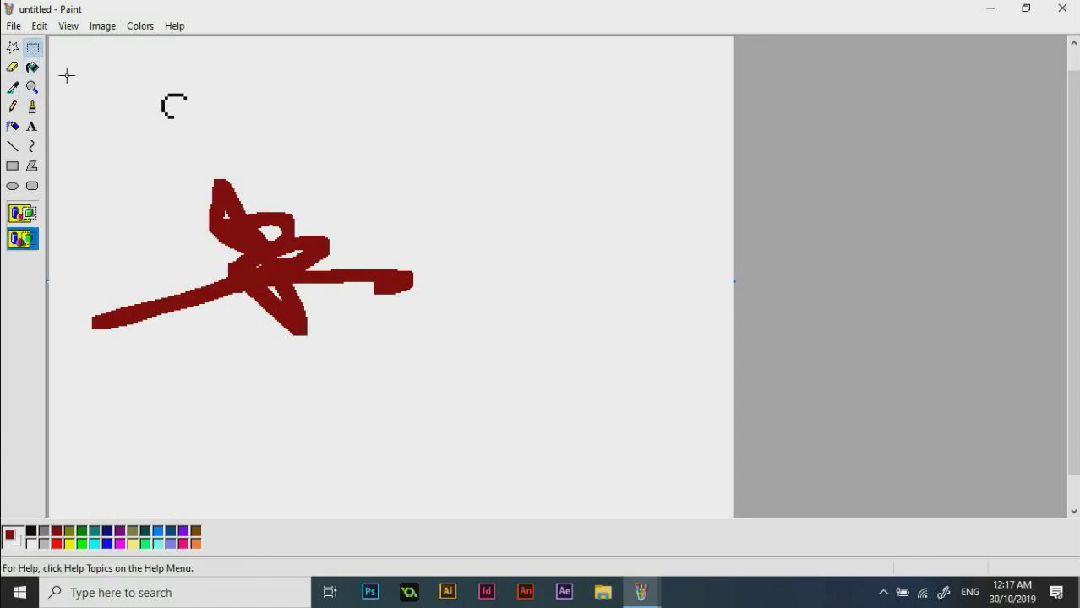
Step: Select the C-shaped arc with a rectangular selection and place one copy of it to the right of the original
left_click_drag(134, 76, 241, 153)
left_click(265, 118)
key("ctrl+z")
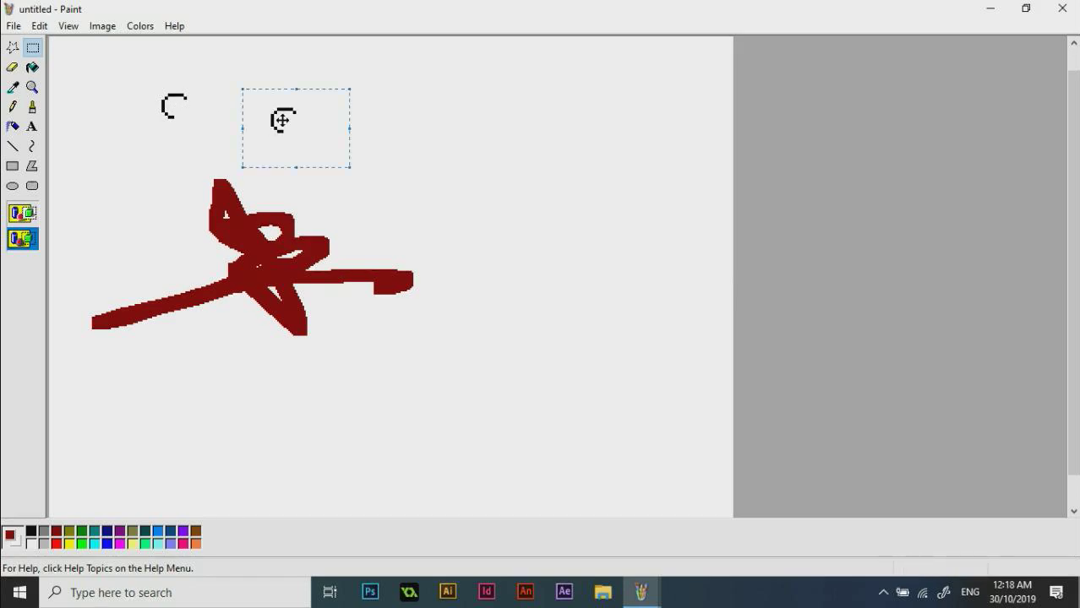
Step: Scatter copies of the C-shaped arc and of the whole drawing across the canvas, and undo the last copy
mouse_move(283, 136)
left_mouse_down()
mouse_move(455, 161)
mouse_move(524, 248)
mouse_move(516, 280)
mouse_move(448, 373)
mouse_move(407, 407)
mouse_move(350, 411)
mouse_move(268, 389)
mouse_move(269, 398)
mouse_move(212, 339)
mouse_move(131, 218)
left_mouse_up()
mouse_move(70, 83)
left_mouse_down()
mouse_move(169, 176)
mouse_move(630, 472)
left_mouse_up()
mouse_move(307, 296)
left_mouse_down()
mouse_move(540, 412)
mouse_move(547, 195)
mouse_move(271, 414)
mouse_move(239, 187)
mouse_move(340, 121)
left_mouse_up()
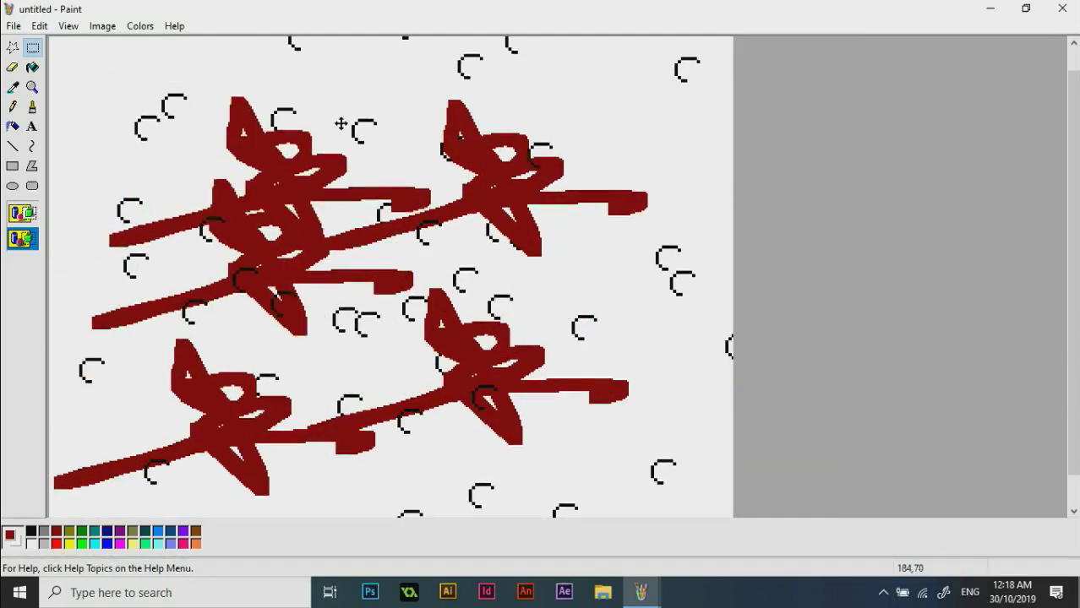
key("ctrl+z")
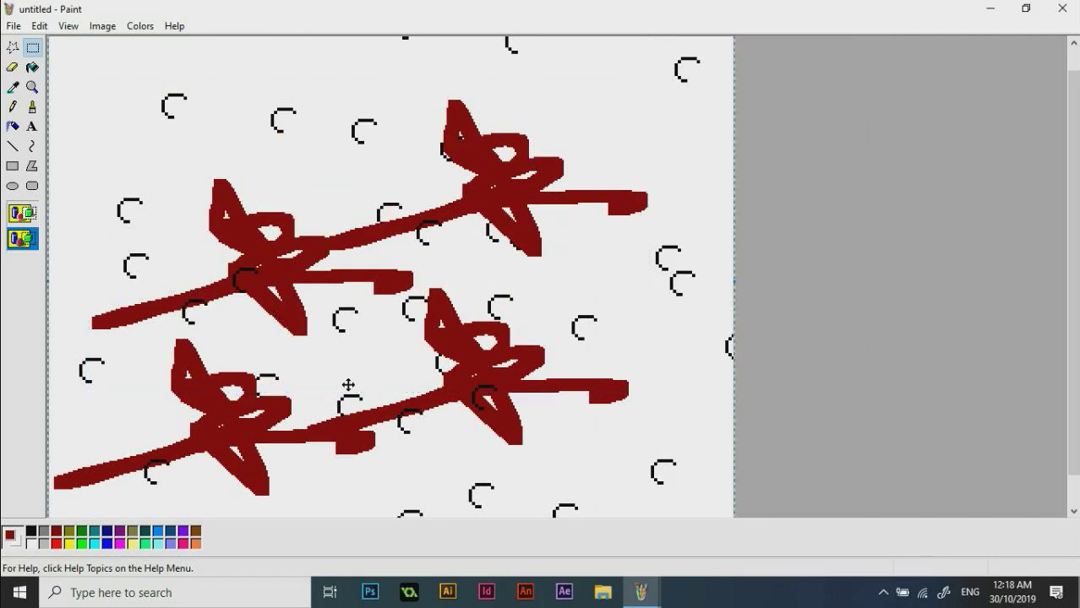
Step: Clear the image and airbrush overlapping clouds of red and yellow specks across the canvas with the largest spray size
key("ctrl+shift+n")
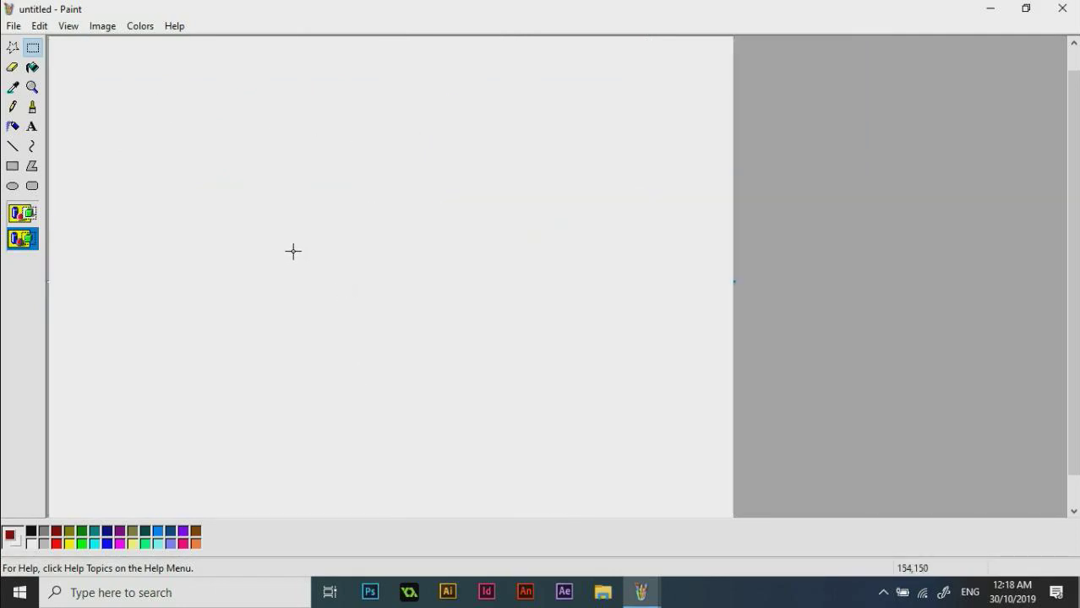
left_click(34, 108)
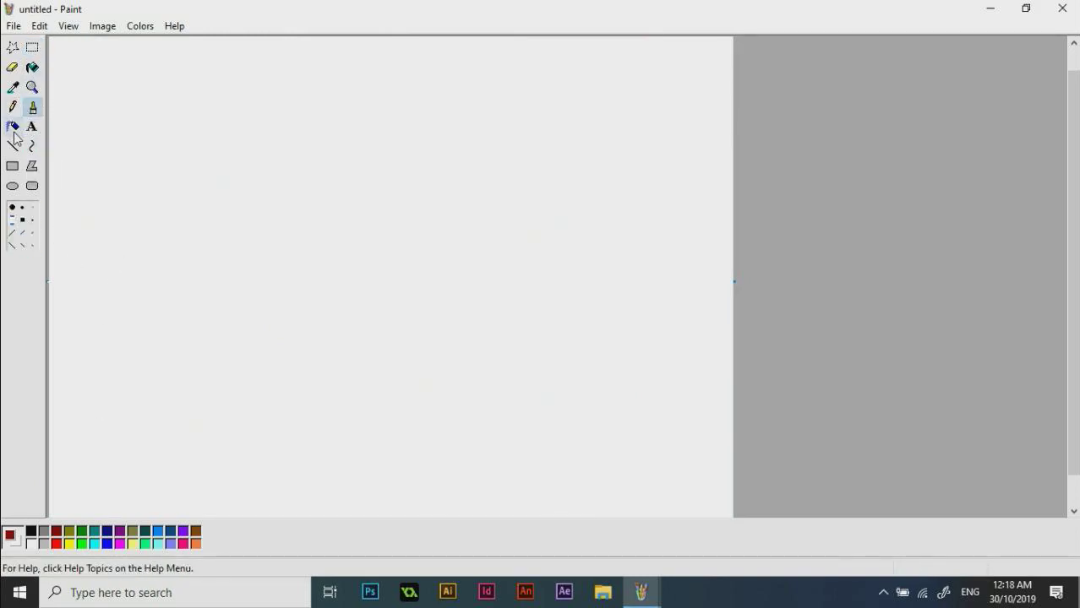
left_click(13, 129)
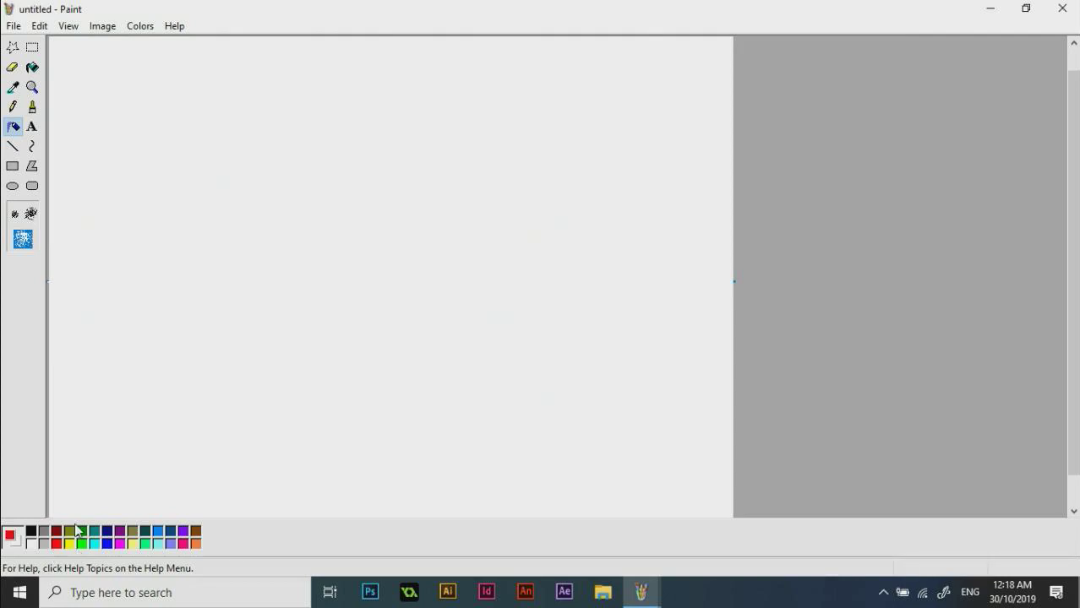
mouse_move(263, 242)
left_mouse_down()
mouse_move(335, 203)
mouse_move(529, 229)
mouse_move(387, 284)
mouse_move(404, 235)
mouse_move(651, 222)
mouse_move(497, 267)
mouse_move(467, 238)
mouse_move(548, 195)
mouse_move(476, 236)
mouse_move(497, 152)
mouse_move(372, 210)
mouse_move(286, 177)
mouse_move(212, 172)
mouse_move(201, 241)
mouse_move(349, 318)
mouse_move(266, 291)
mouse_move(404, 251)
left_mouse_up()
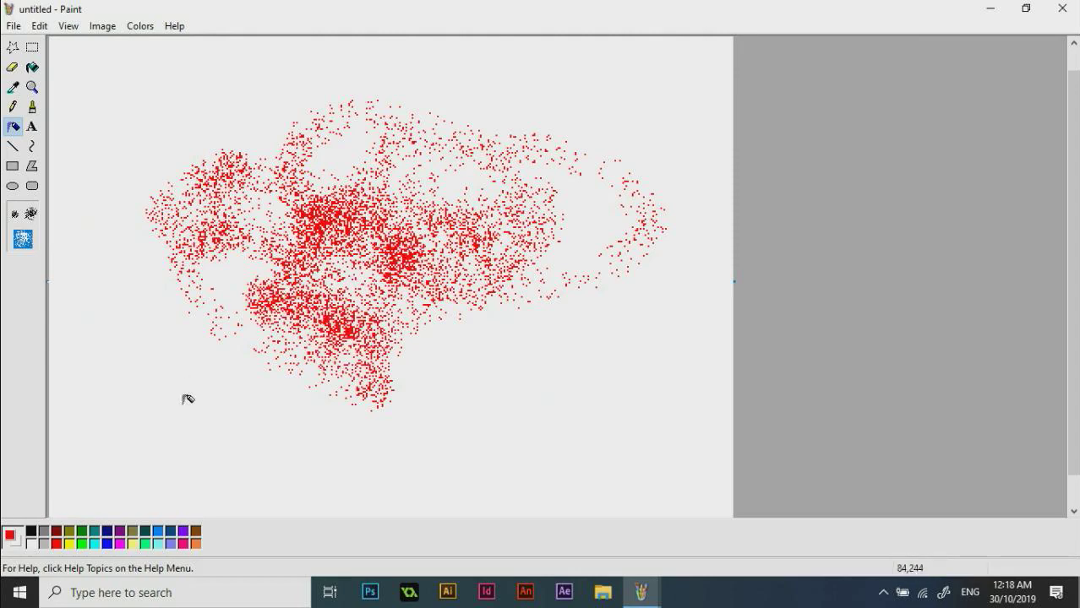
left_click(69, 543)
mouse_move(329, 253)
left_mouse_down()
mouse_move(254, 309)
mouse_move(304, 279)
mouse_move(586, 246)
mouse_move(473, 249)
mouse_move(350, 150)
mouse_move(356, 134)
mouse_move(376, 315)
mouse_move(340, 359)
left_mouse_up()
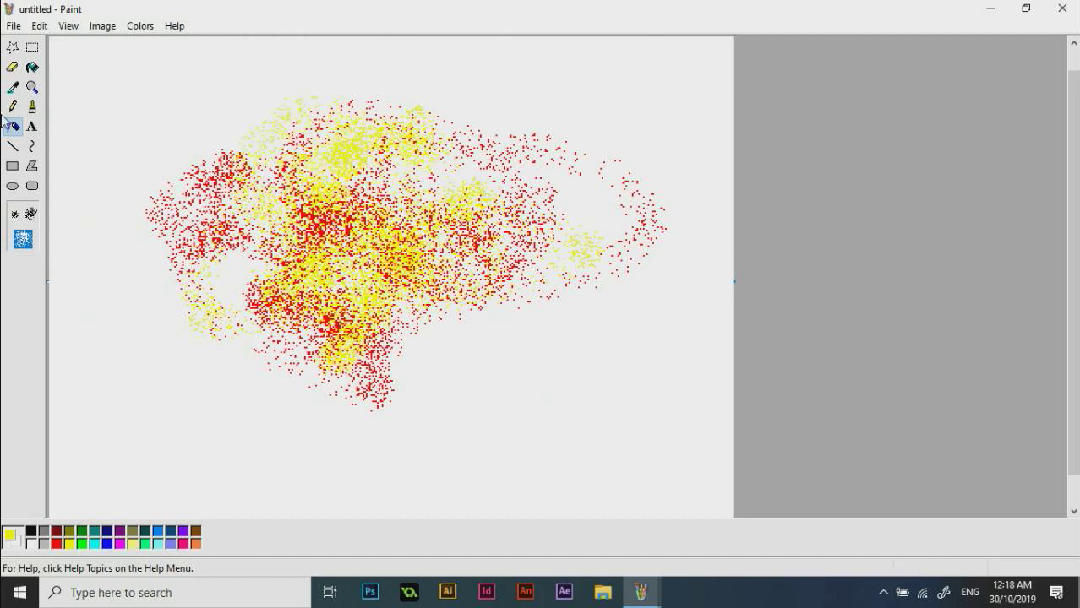
Step: Select most of the sprayed cloud with a rectangular selection and smear copies of it until they fill the whole canvas
left_click(32, 47)
left_click_drag(147, 80, 606, 385)
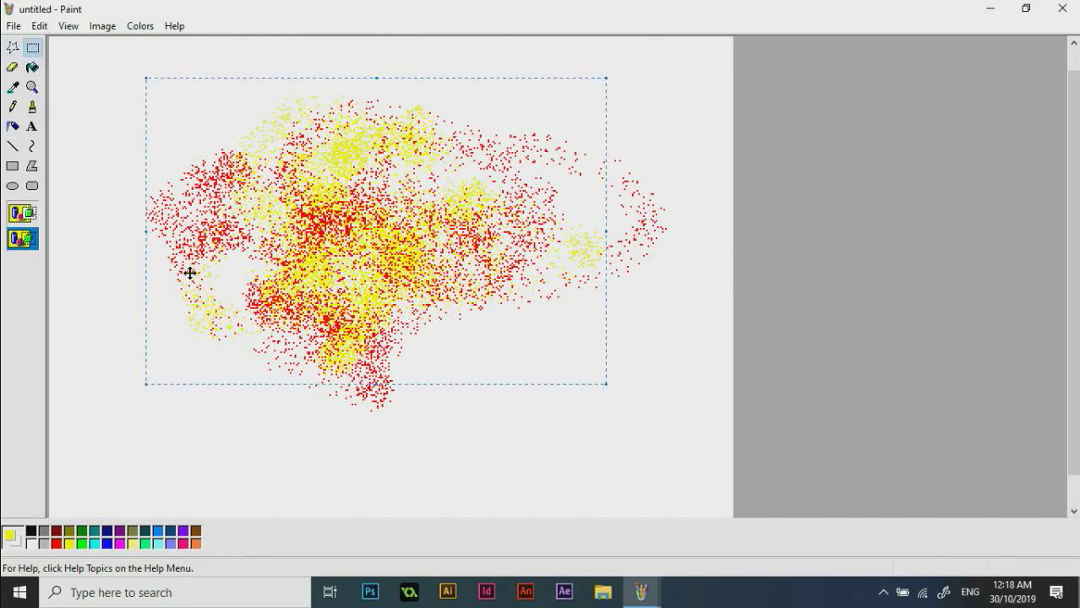
mouse_move(266, 271)
left_mouse_down()
mouse_move(380, 237)
mouse_move(38, 302)
mouse_move(778, 296)
mouse_move(116, 479)
mouse_move(433, 566)
mouse_move(696, 361)
mouse_move(592, 355)
mouse_move(622, 373)
mouse_move(221, 379)
mouse_move(127, 338)
mouse_move(193, 398)
mouse_move(253, 355)
left_mouse_up()
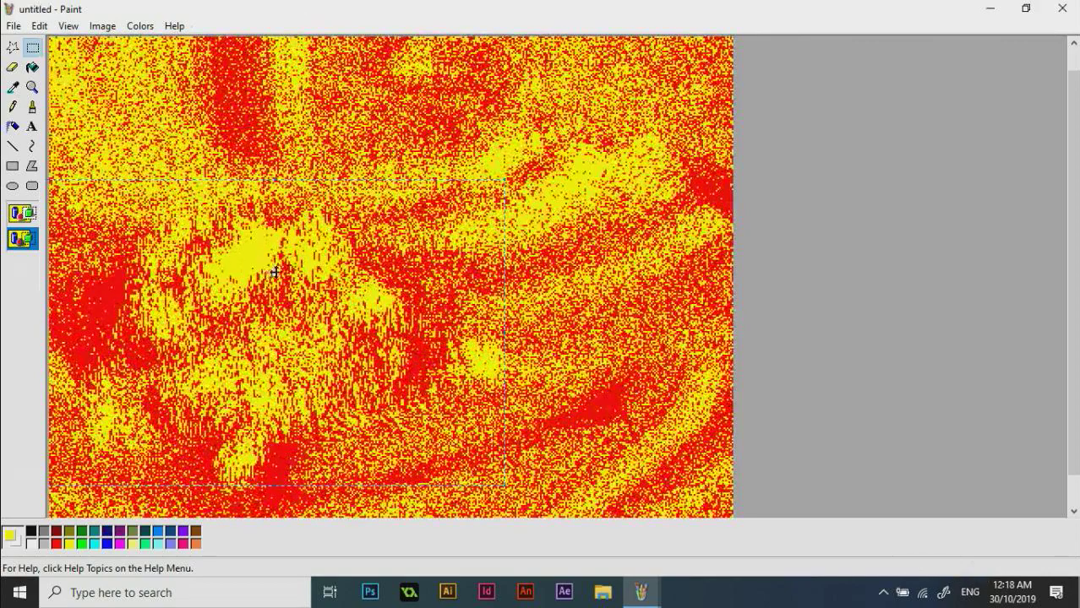
left_click_drag(272, 269, 321, 156)
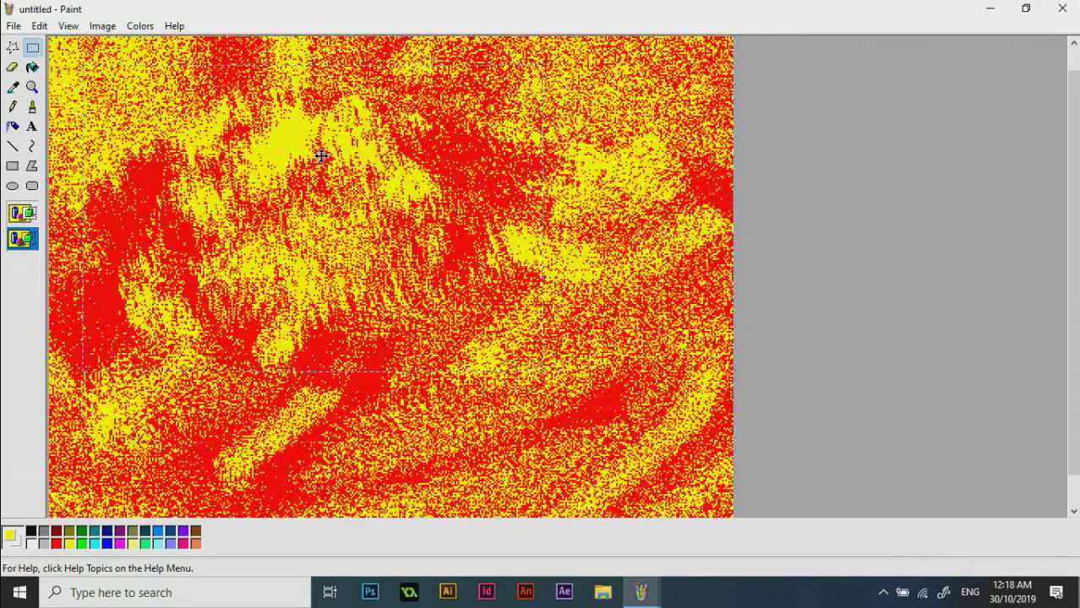
Step: Drop the selection and airbrush scattered patches of dark blue specks over the red and yellow texture
left_click(32, 47)
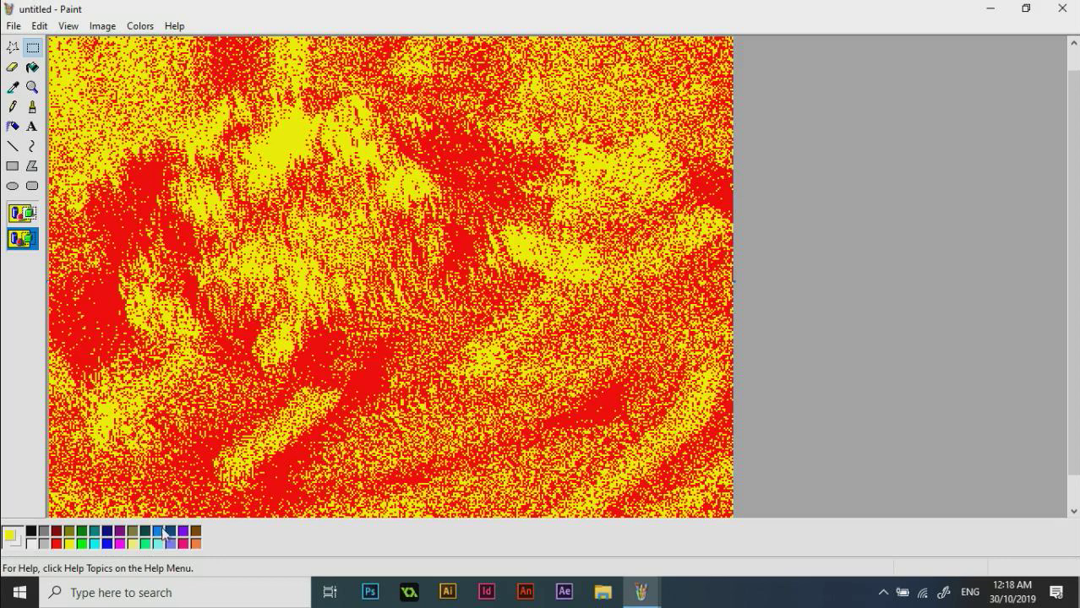
left_click(13, 126)
mouse_move(329, 128)
left_mouse_down()
mouse_move(325, 121)
mouse_move(540, 74)
mouse_move(545, 211)
mouse_move(364, 469)
mouse_move(144, 291)
mouse_move(855, 382)
mouse_move(567, 512)
mouse_move(437, 423)
mouse_move(549, 247)
mouse_move(227, 131)
mouse_move(448, 85)
mouse_move(110, 25)
mouse_move(222, 184)
mouse_move(285, 346)
mouse_move(220, 389)
mouse_move(291, 374)
left_mouse_up()
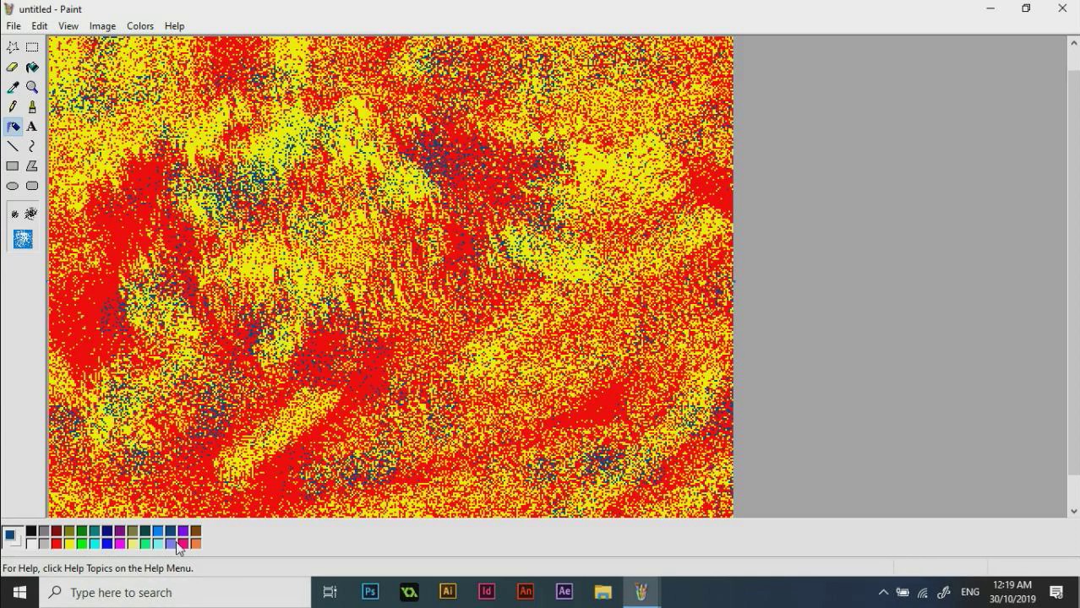
Step: Recolour dark blue specks across the upper canvas to bright green by colour-erasing, with dark blue as foreground and green as background
left_click(13, 87)
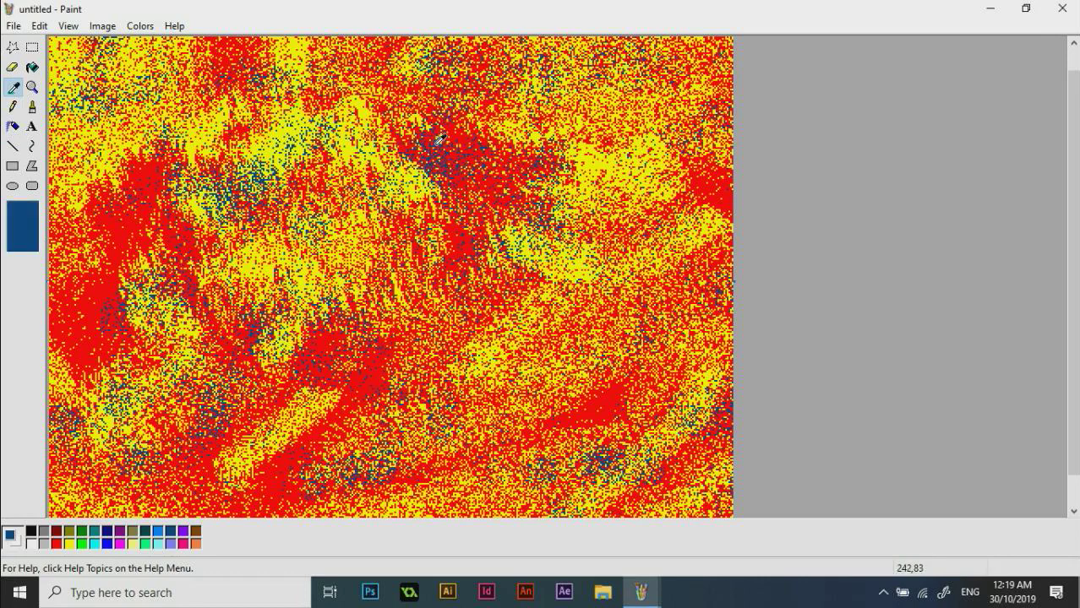
left_click(440, 139)
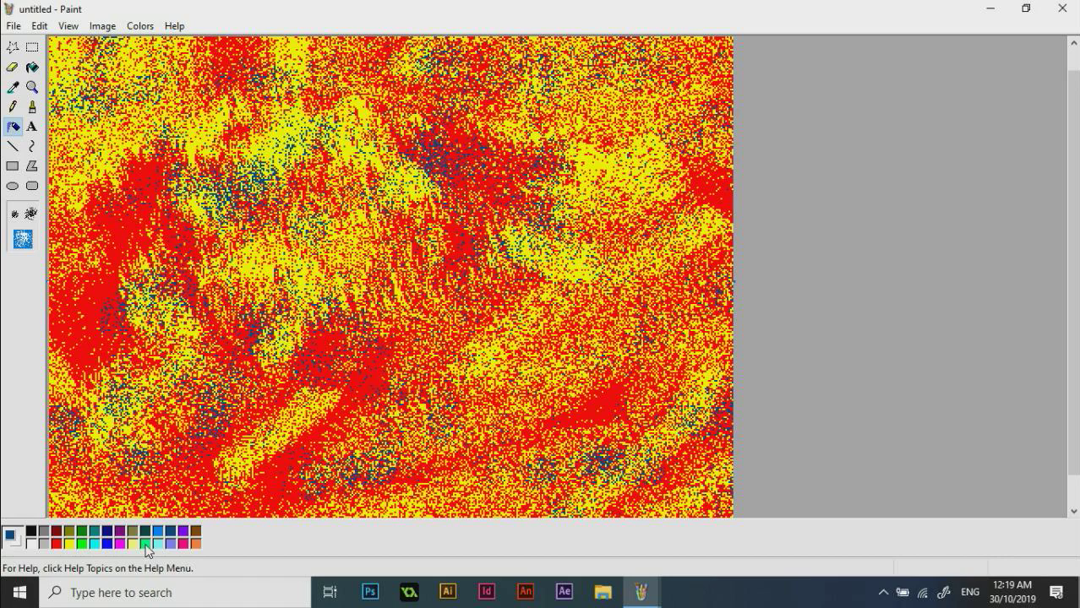
left_click(10, 71)
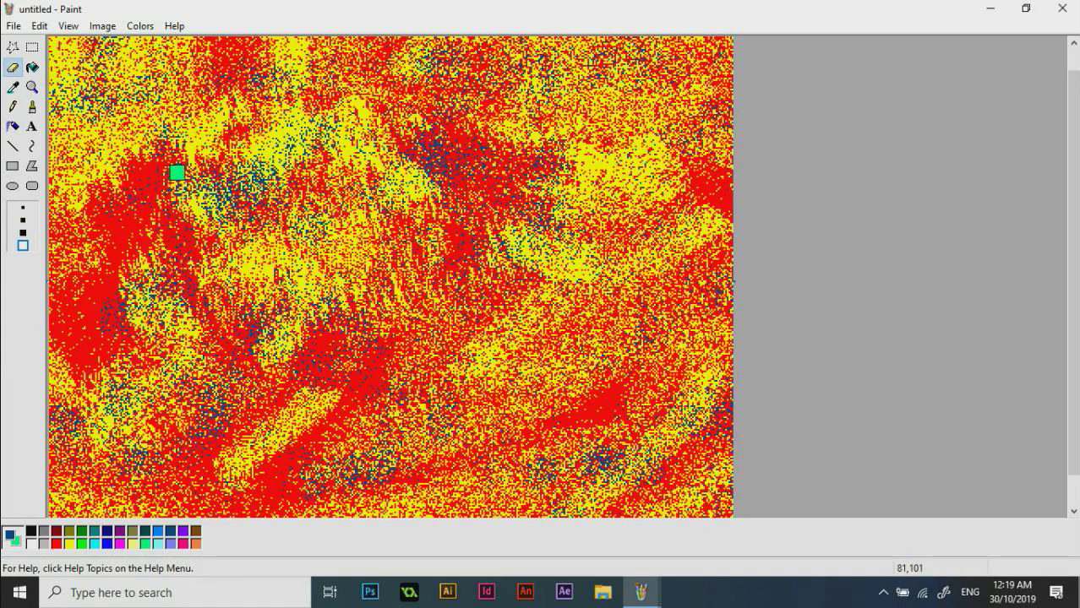
mouse_move(193, 176)
left_mouse_down()
mouse_move(253, 199)
mouse_move(202, 217)
mouse_move(300, 165)
mouse_move(372, 153)
mouse_move(194, 179)
mouse_move(264, 143)
mouse_move(401, 110)
mouse_move(413, 60)
mouse_move(102, 99)
mouse_move(70, 70)
left_mouse_up()
mouse_move(635, 48)
left_mouse_down()
mouse_move(484, 169)
mouse_move(559, 109)
mouse_move(412, 161)
mouse_move(587, 184)
mouse_move(535, 149)
mouse_move(692, 167)
mouse_move(499, 268)
mouse_move(260, 294)
mouse_move(521, 306)
mouse_move(280, 294)
mouse_move(340, 362)
mouse_move(340, 405)
mouse_move(345, 333)
mouse_move(149, 385)
mouse_move(160, 334)
mouse_move(116, 287)
mouse_move(193, 237)
mouse_move(104, 229)
mouse_move(6, 271)
left_mouse_up()
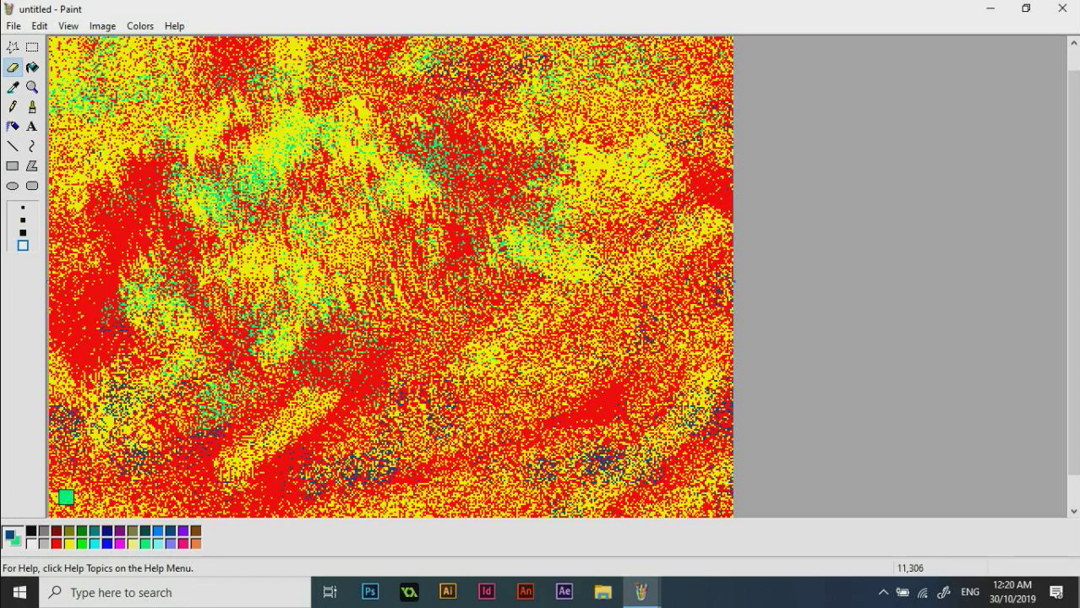
Step: Set the background colour to white and colour-erase the remaining dark blue specks to white
right_click(72, 544)
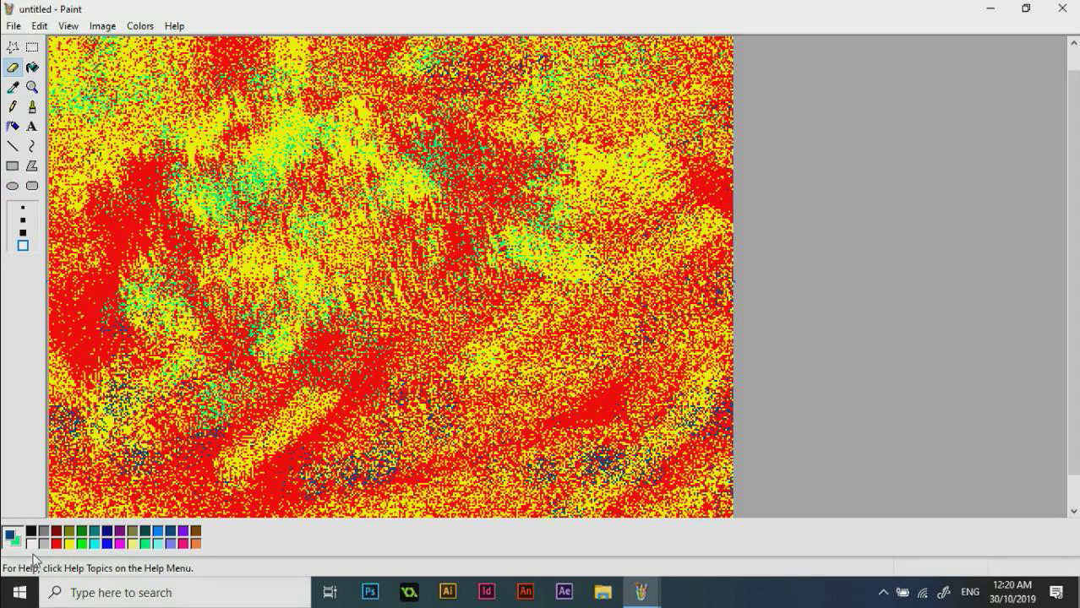
mouse_move(213, 441)
left_mouse_down()
mouse_move(76, 452)
mouse_move(119, 402)
mouse_move(118, 376)
left_mouse_up()
mouse_move(56, 443)
left_mouse_down()
mouse_move(205, 499)
mouse_move(241, 500)
mouse_move(264, 465)
left_mouse_up()
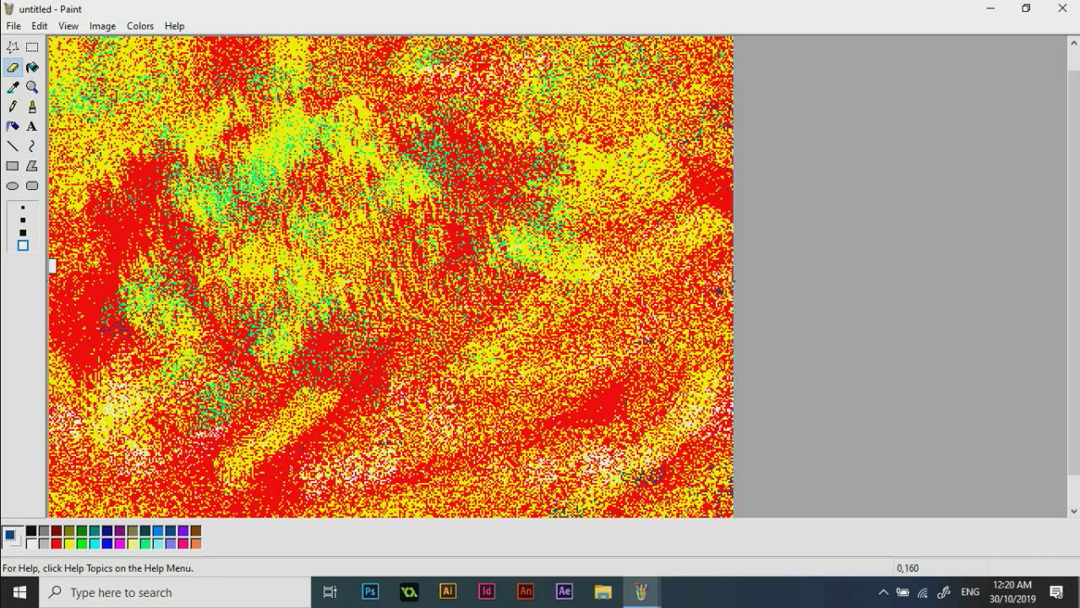
Step: View the speckled image at 1x, 2x, 6x and 8x magnification, and at the hidden level beyond 8x
left_click(31, 88)
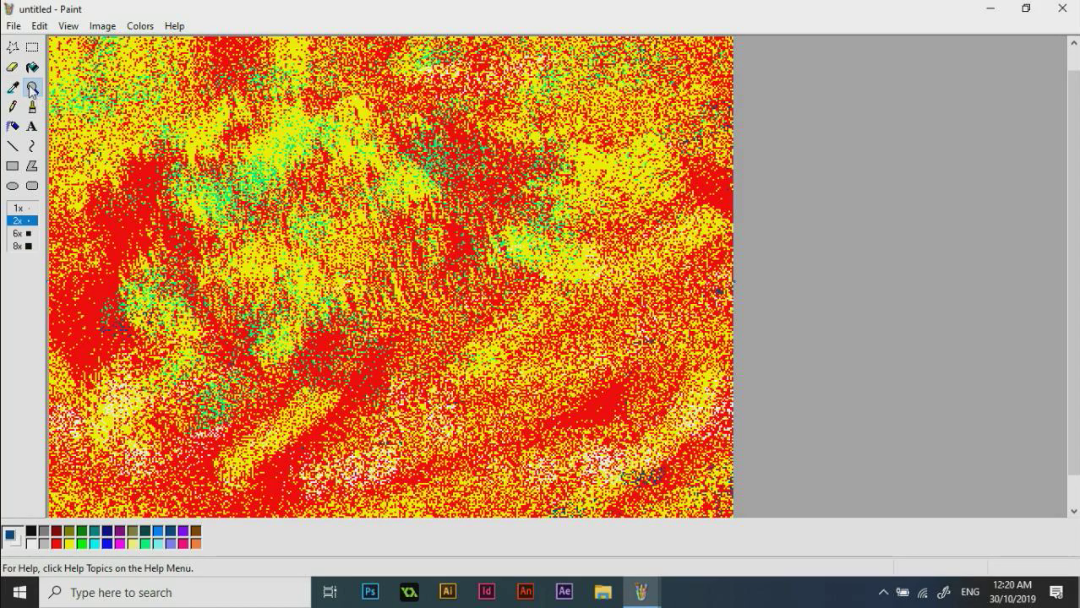
left_click(29, 209)
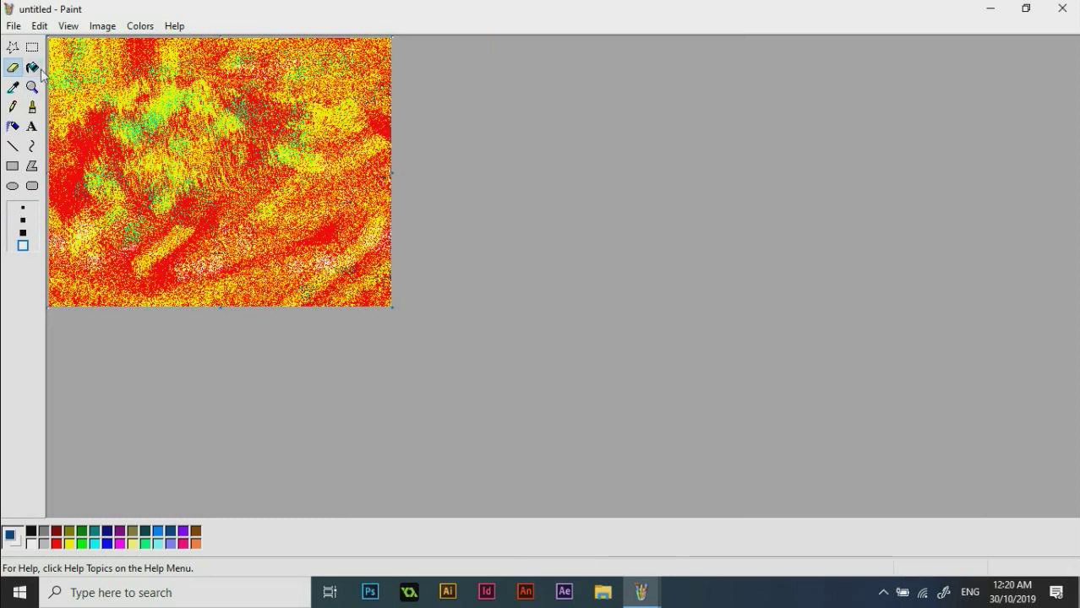
left_click(31, 87)
left_click(21, 206)
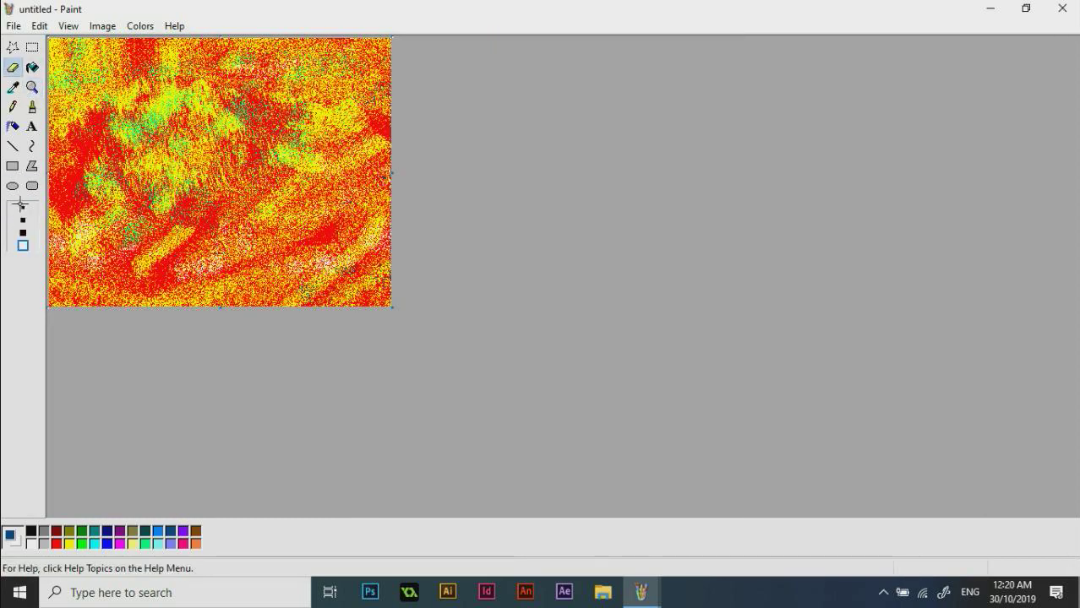
left_click(32, 88)
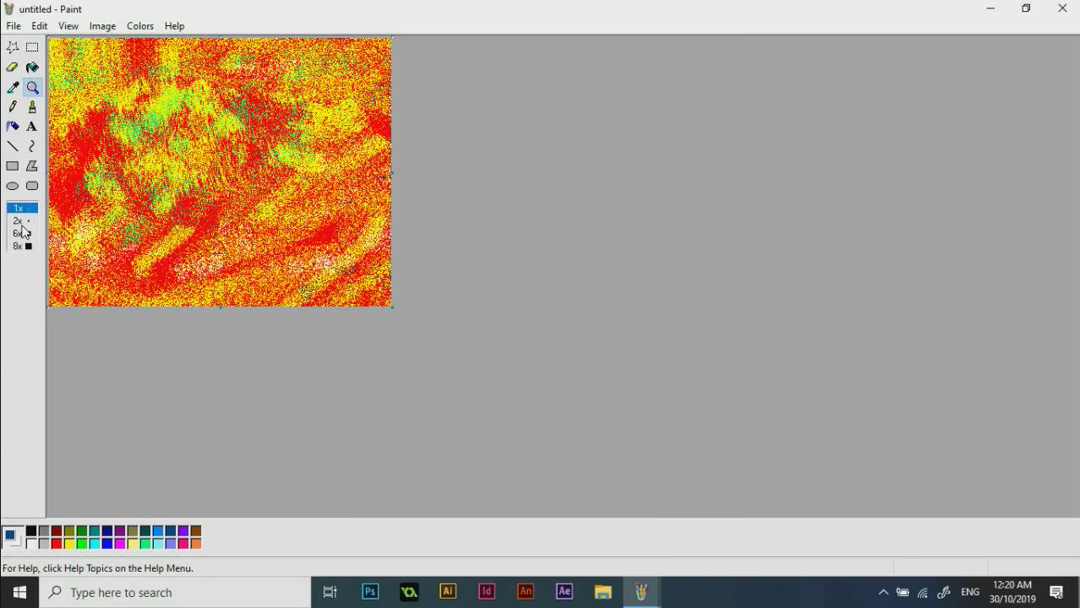
left_click(21, 221)
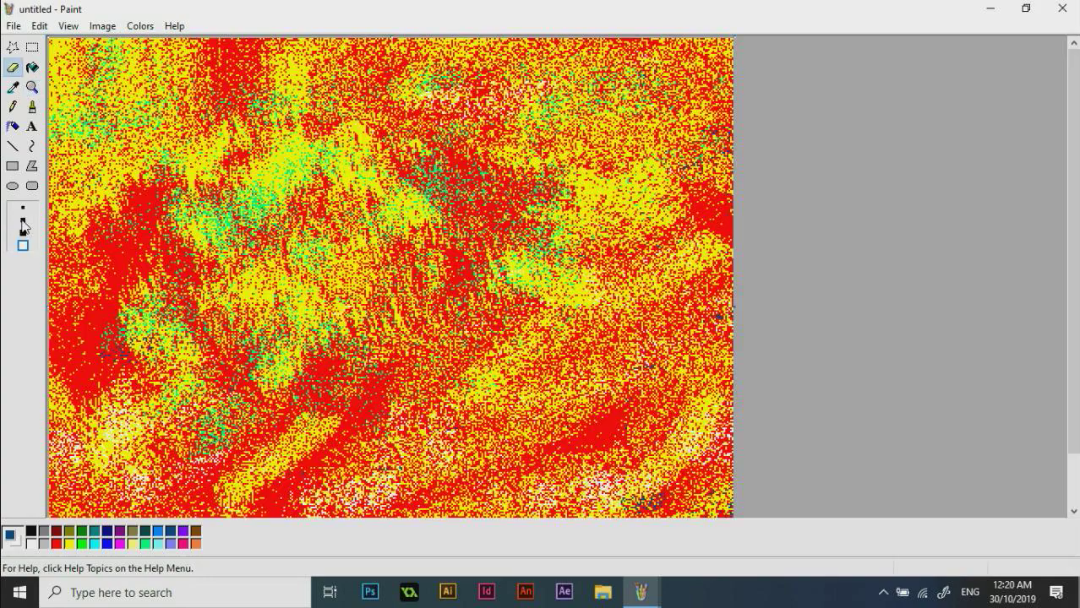
left_click(32, 88)
left_click(22, 237)
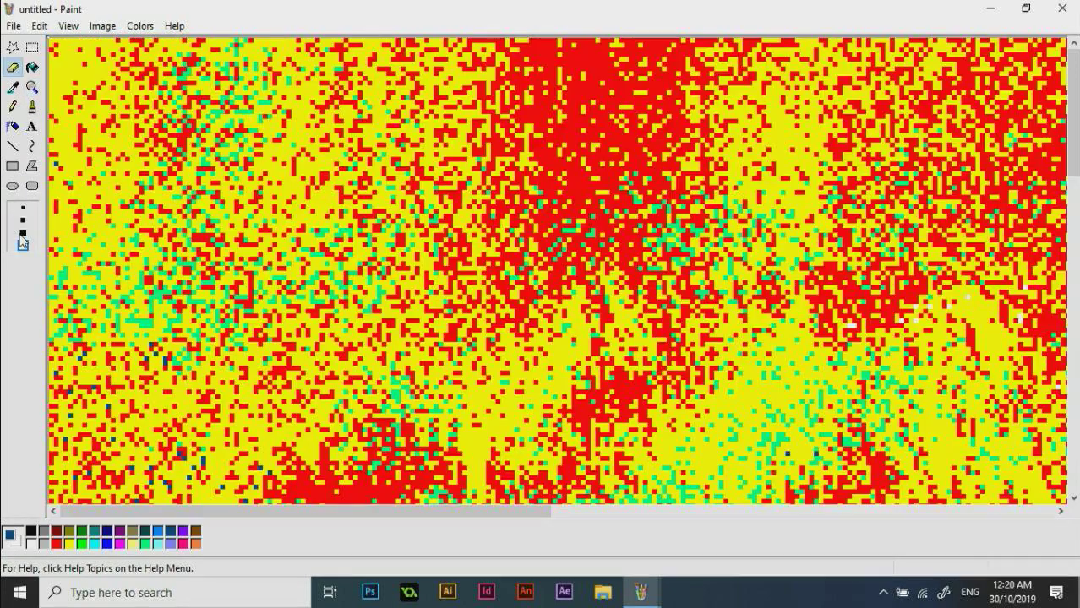
left_click(32, 90)
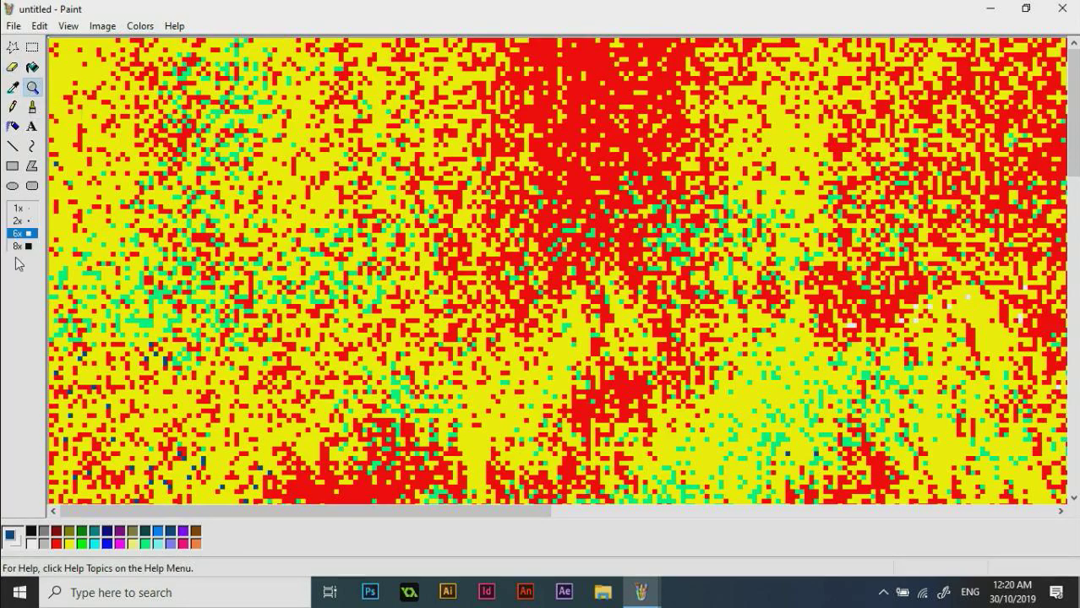
left_click(22, 246)
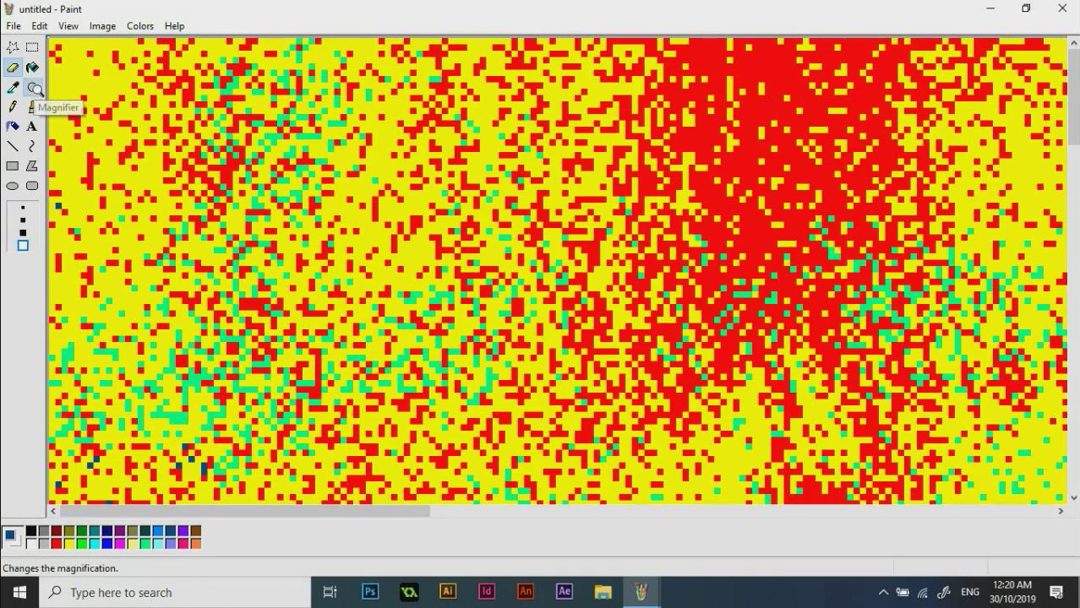
left_click(33, 89)
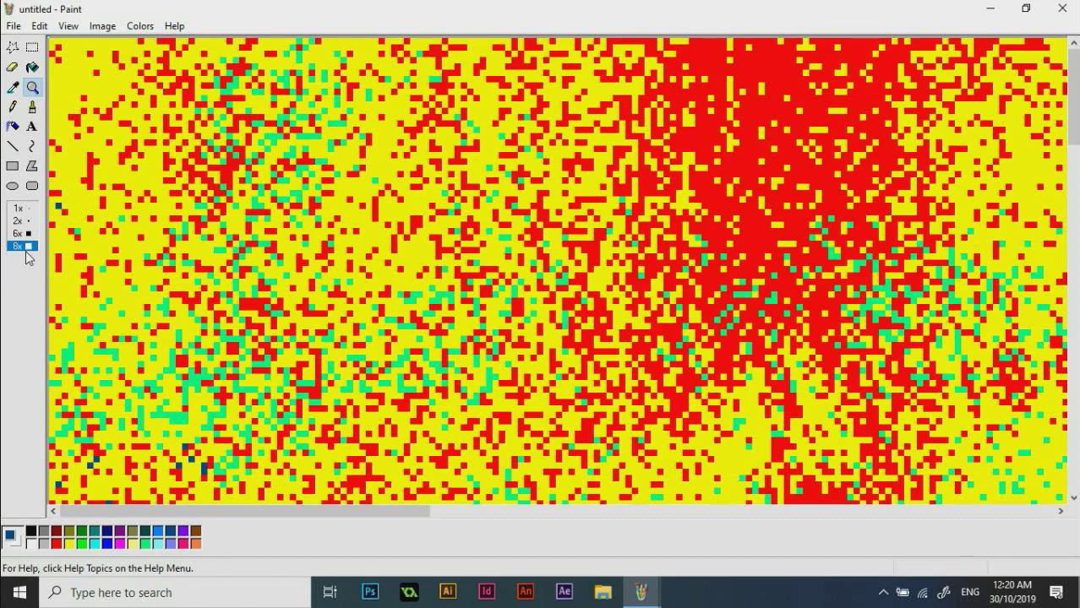
left_click(25, 246)
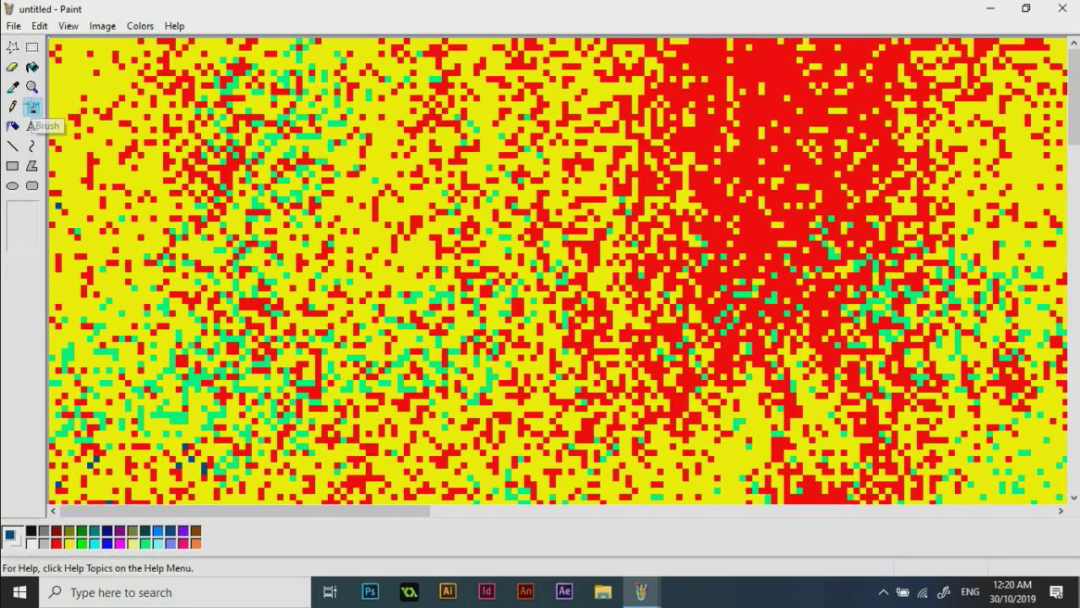
left_click(33, 87)
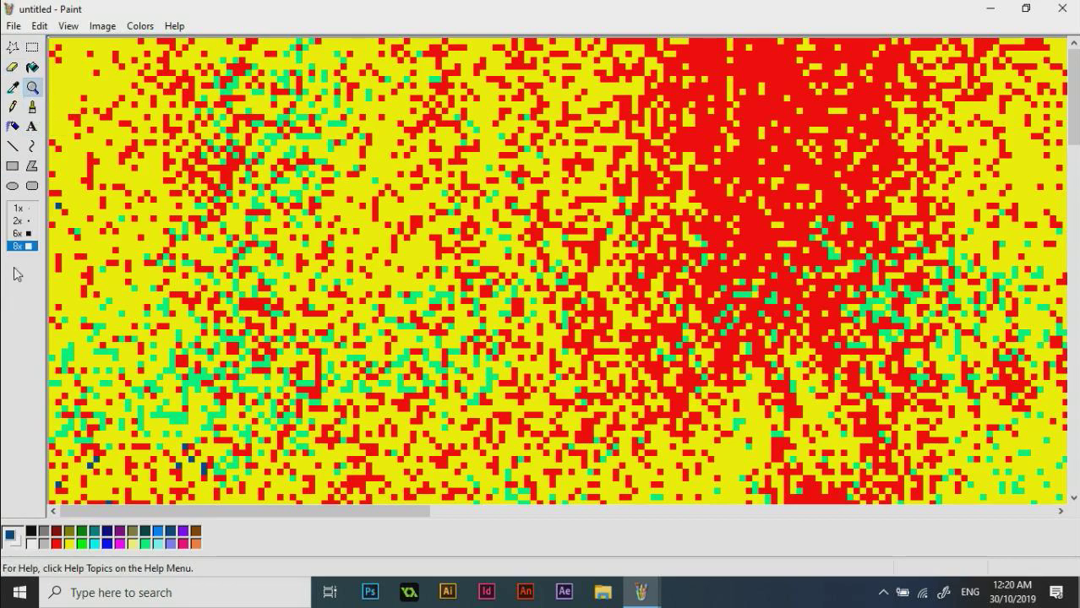
left_click(15, 248)
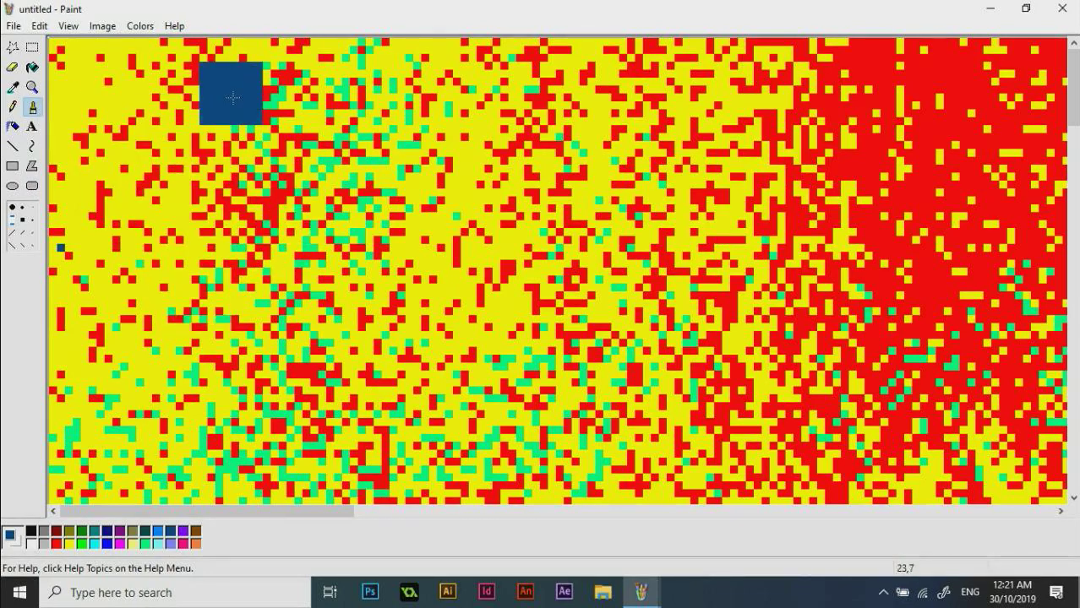
Step: Paint the word END in large dark blue letters over the magnified texture with a square brush
mouse_move(201, 140)
left_mouse_down()
mouse_move(209, 304)
mouse_move(199, 386)
left_mouse_up()
left_click_drag(203, 136, 407, 110)
left_click_drag(229, 248, 347, 247)
left_click_drag(191, 396, 397, 391)
mouse_move(522, 110)
left_mouse_down()
mouse_move(539, 279)
mouse_move(533, 402)
left_mouse_up()
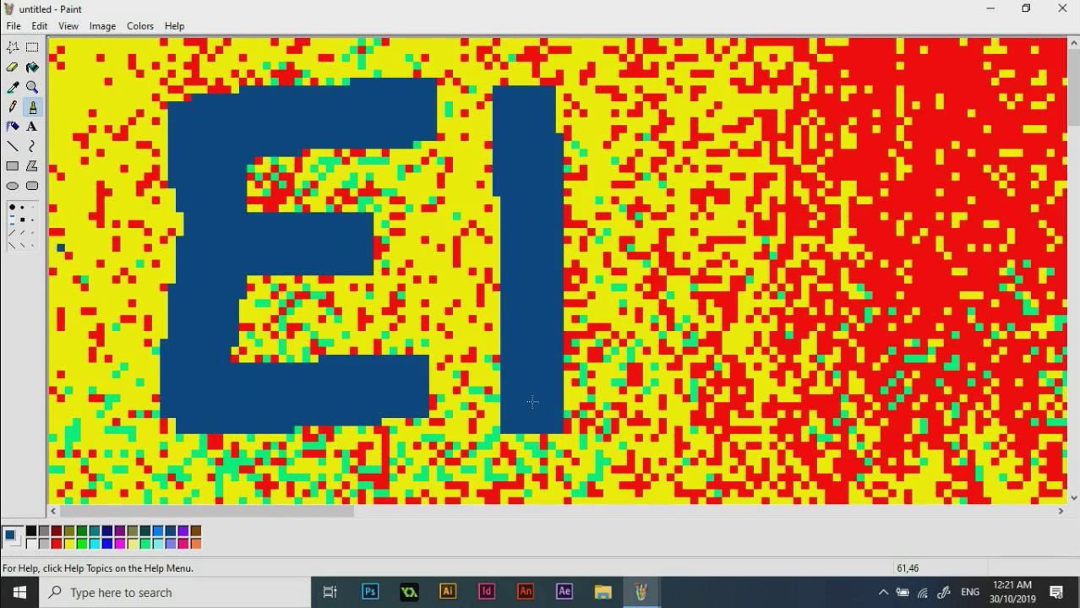
mouse_move(536, 113)
left_mouse_down()
mouse_move(614, 244)
mouse_move(680, 396)
mouse_move(738, 262)
mouse_move(735, 102)
left_mouse_up()
mouse_move(848, 86)
left_mouse_down()
mouse_move(854, 121)
mouse_move(853, 381)
mouse_move(836, 249)
mouse_move(853, 113)
mouse_move(997, 214)
mouse_move(1010, 292)
mouse_move(874, 410)
mouse_move(787, 366)
left_mouse_up()
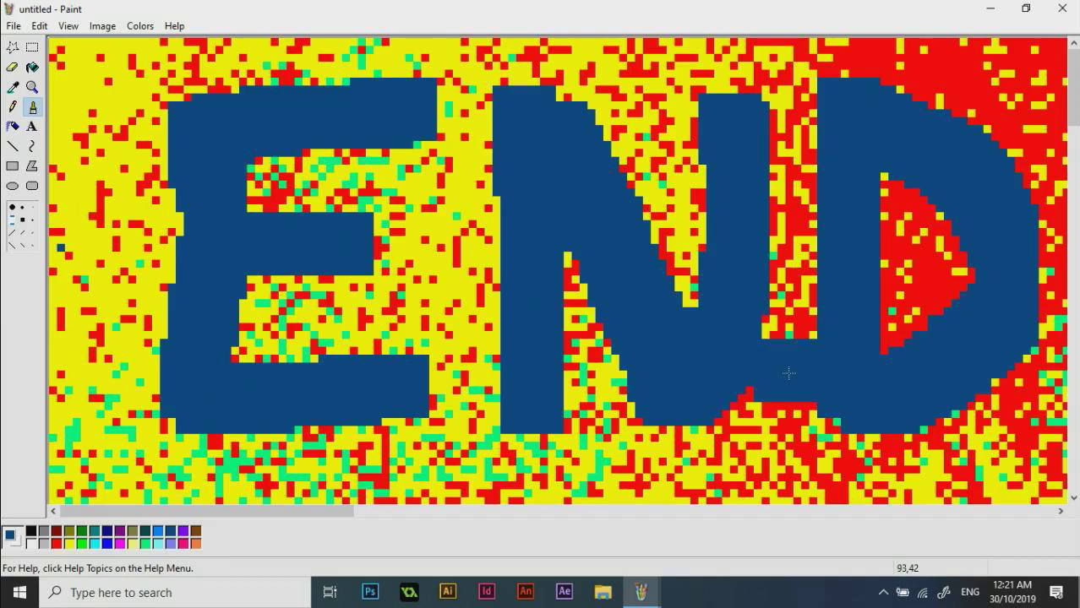